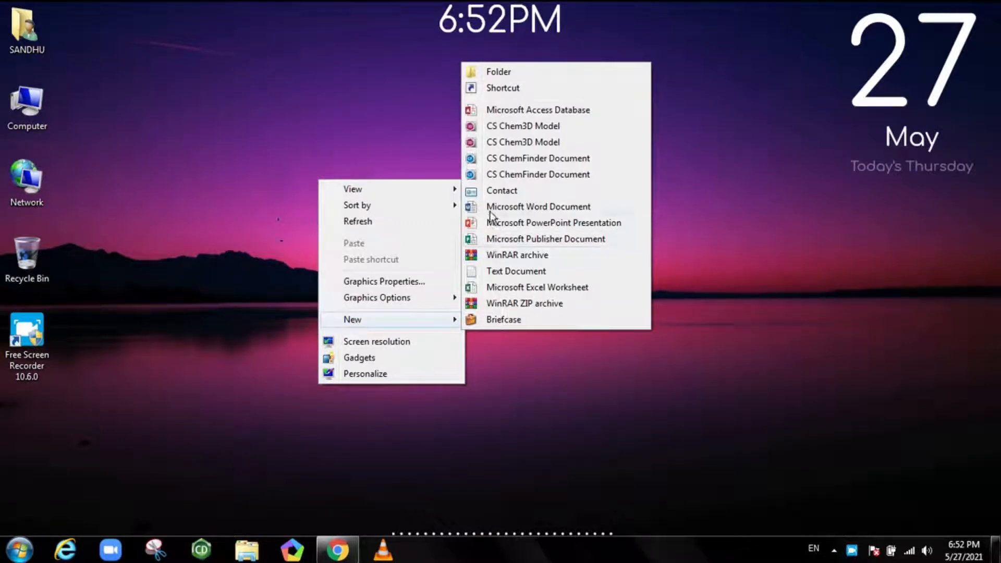
# - Create a new Microsoft Word document on the desktop and name it Assignment.docx
pyautogui.click(585, 212)
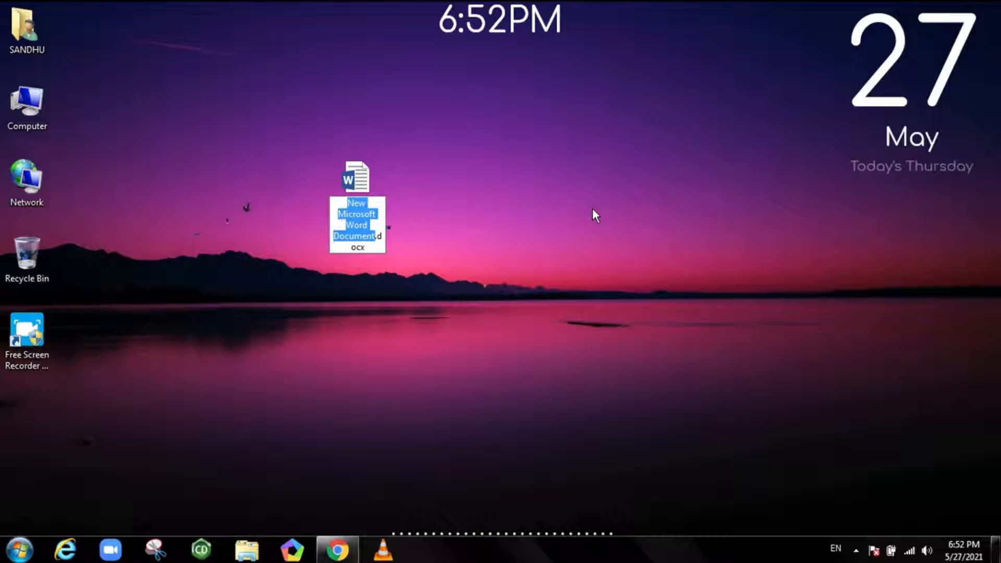
pyautogui.write('A')
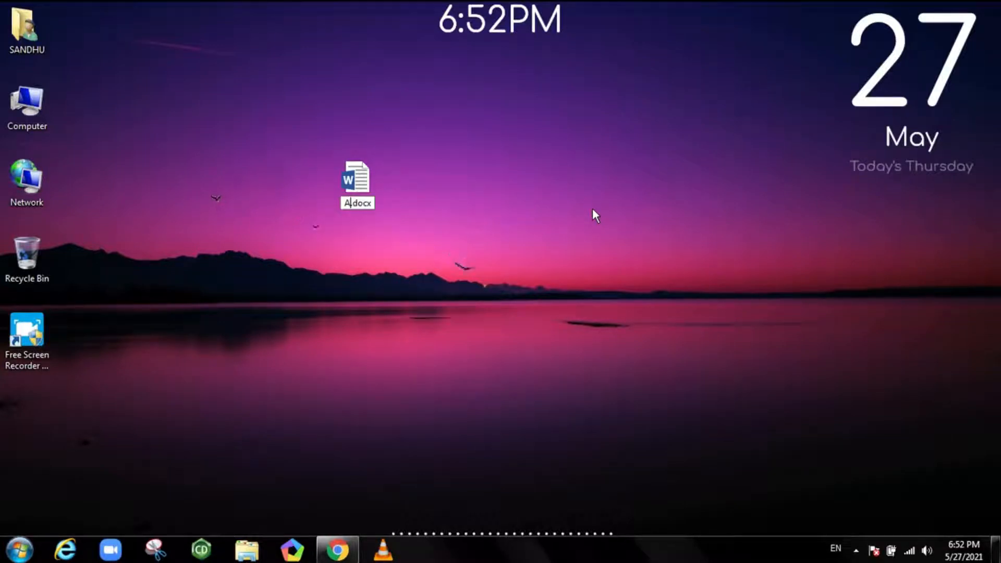
pyautogui.write('ssignme')
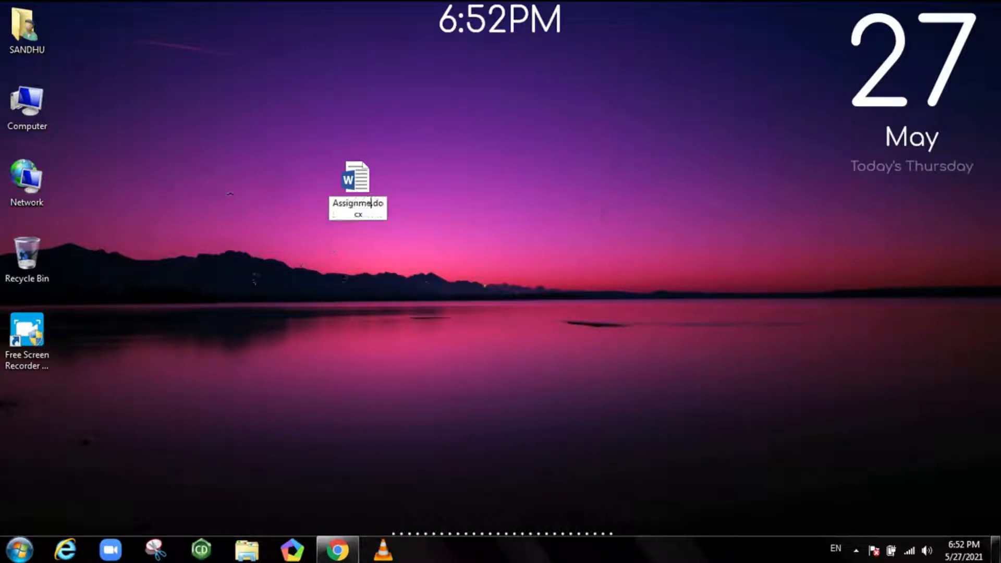
pyautogui.write('nt')
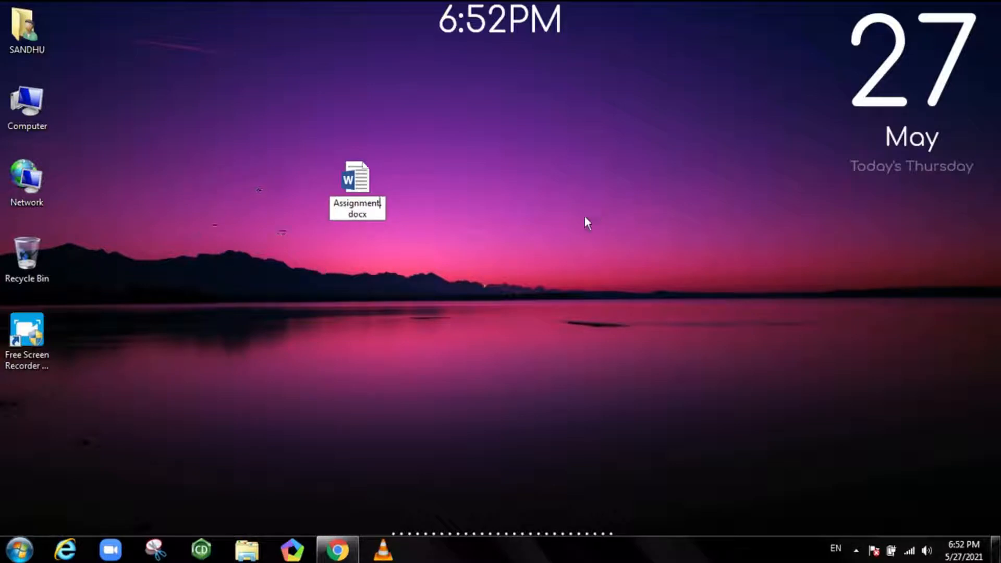
pyautogui.press('Return')
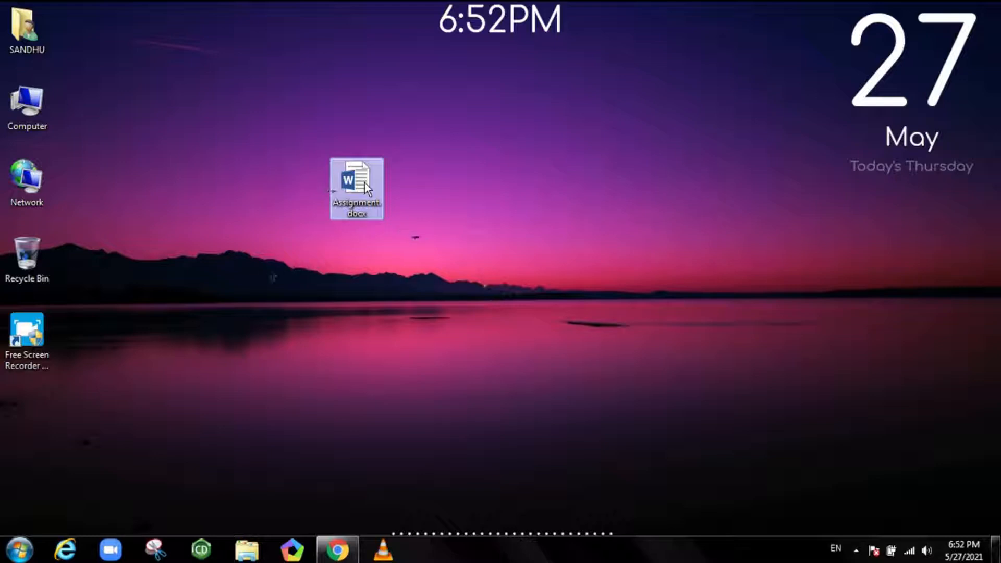
# - Open Assignment.docx from the desktop in Word and dismiss the Office activation wizard
pyautogui.rightClick(365, 184)
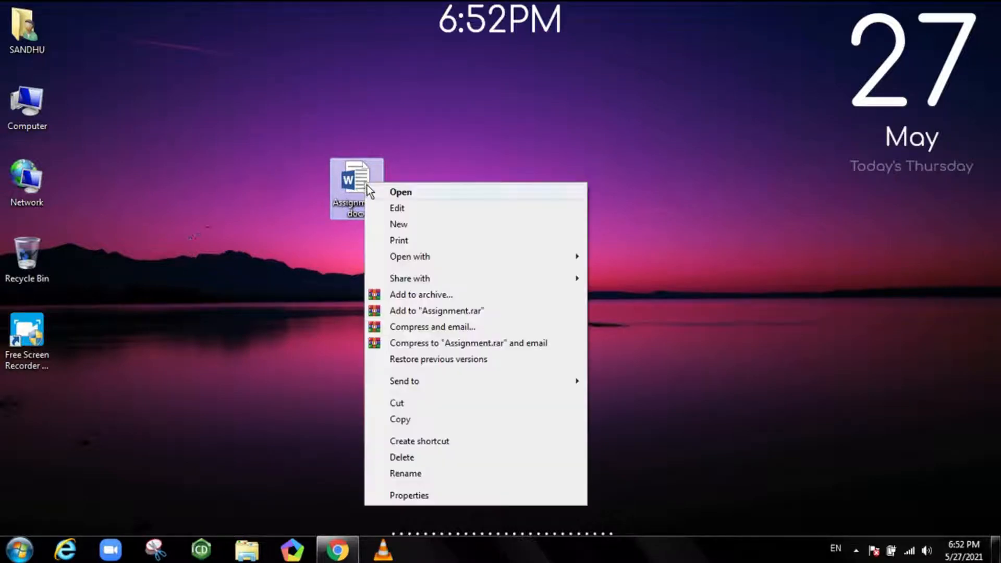
pyautogui.click(367, 187)
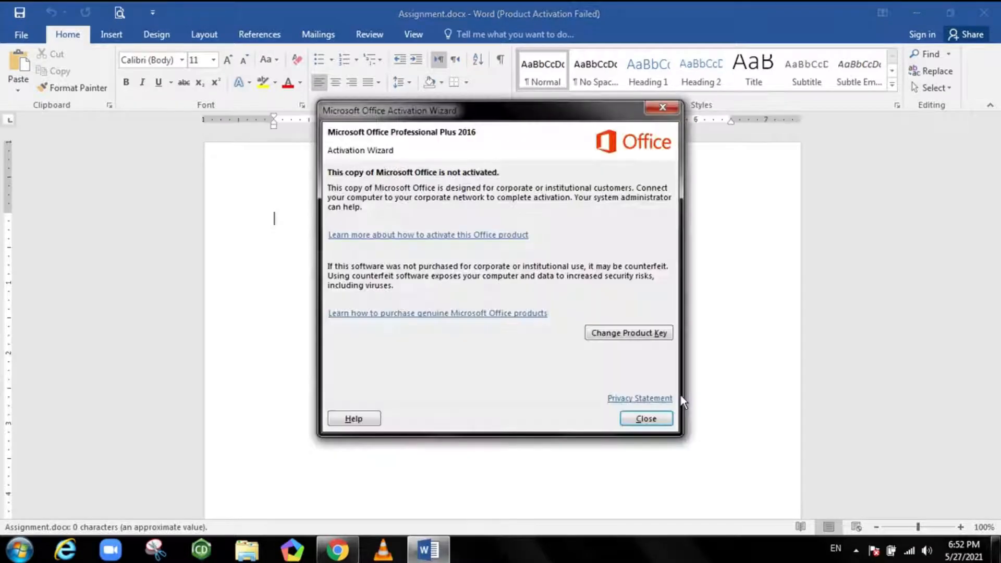
pyautogui.click(663, 417)
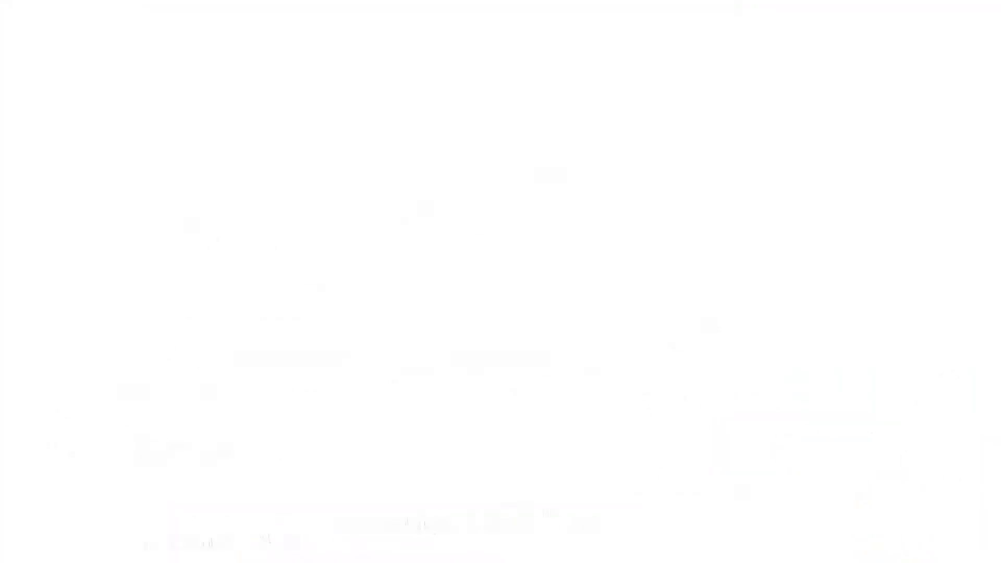
# - Enter "Subject course code" as the first line of the document and "Submitted by:" as the second
pyautogui.write('t ')
pyautogui.write('cou')
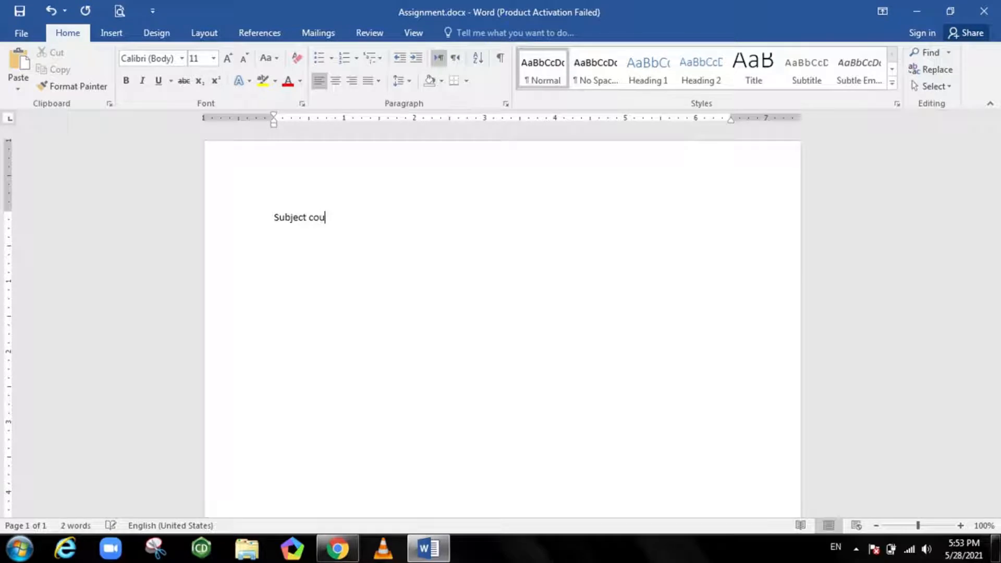
pyautogui.write('rse c')
pyautogui.write('su')
pyautogui.write('bm')
pyautogui.write('itt')
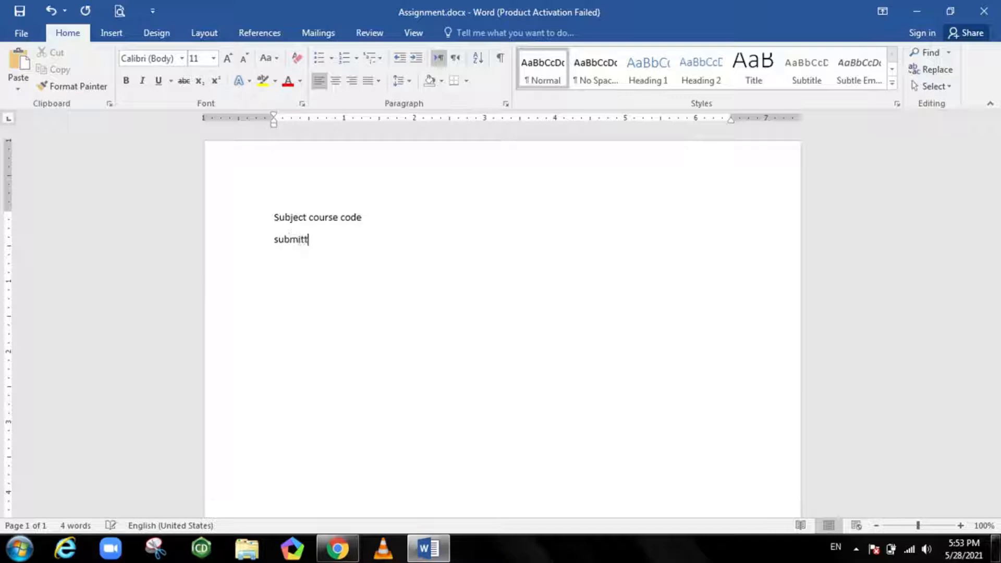
pyautogui.write('ed by:')
# - Add the lines "Your name", "Submitted to;" and "Teacher name" below "Submitted by:"
pyautogui.press('Return')
pyautogui.write('your')
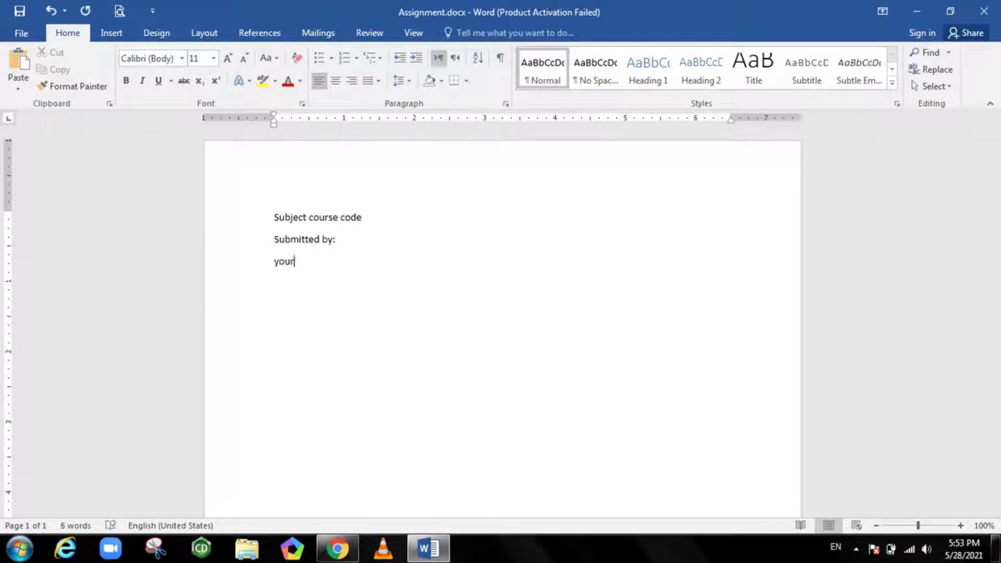
pyautogui.write(' na')
pyautogui.write('submi')
pyautogui.write('tted to;')
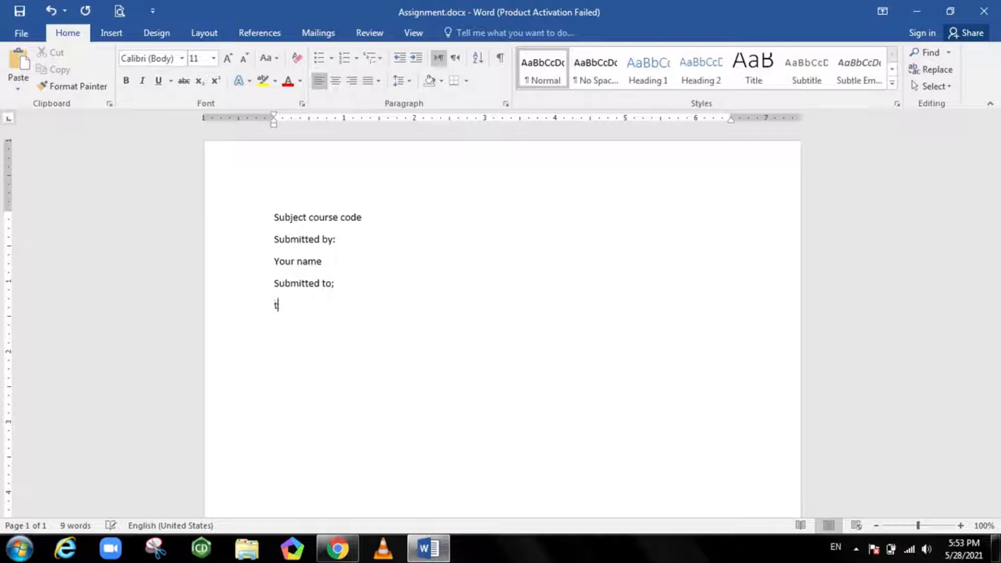
pyautogui.write('eacher na')
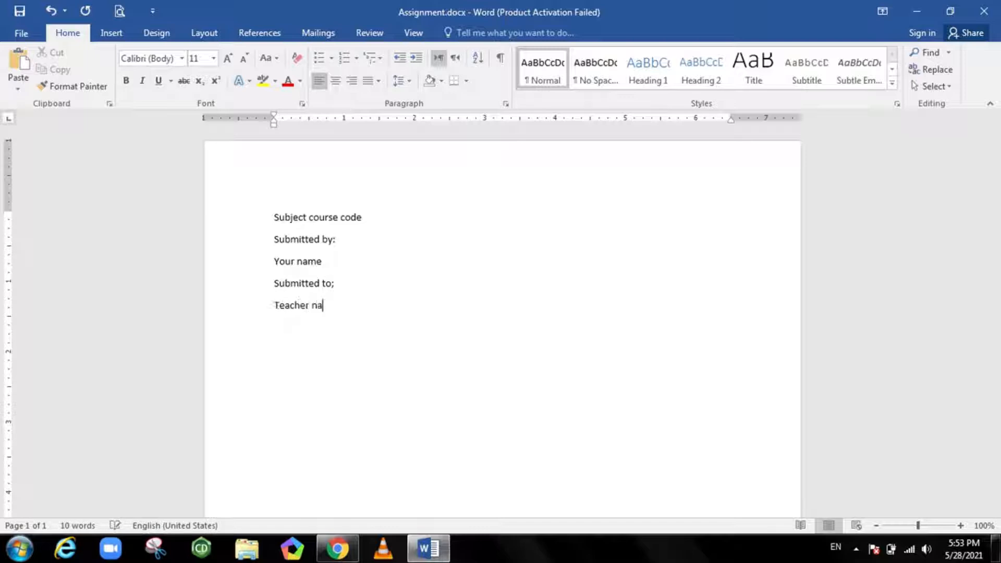
pyautogui.write('me')
# - Add the lines "Roll number", "123", "Course title", "Abc" and "Degree/session/semester" below the teacher name
pyautogui.press('Return')
pyautogui.write('roll number')
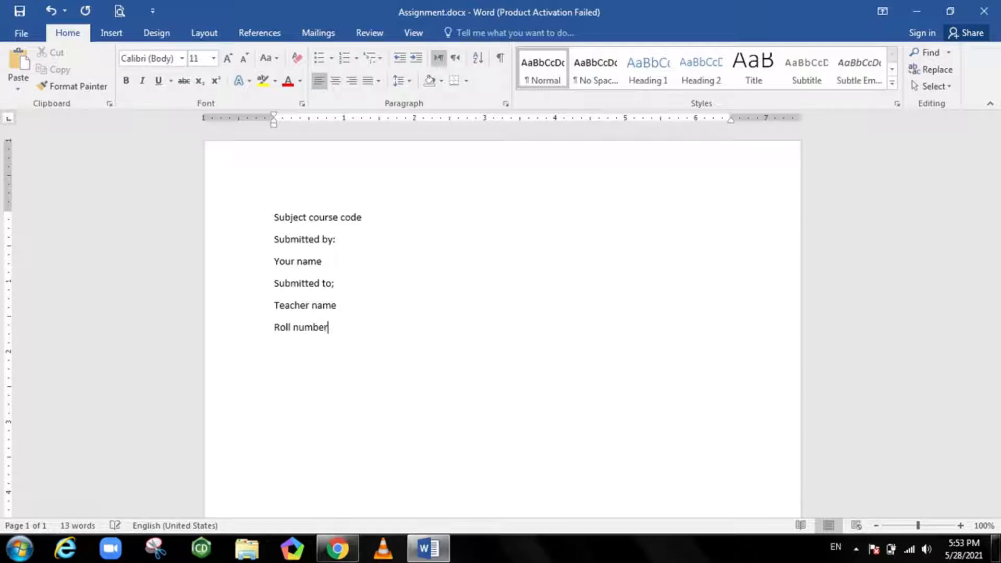
pyautogui.write('23')
pyautogui.press('Return')
pyautogui.write('course')
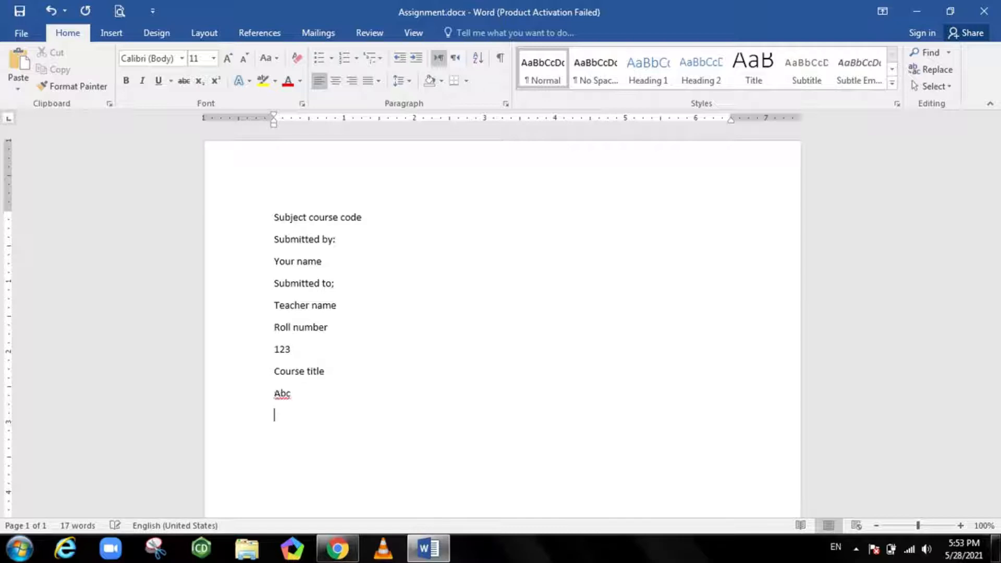
pyautogui.write('degree/session')
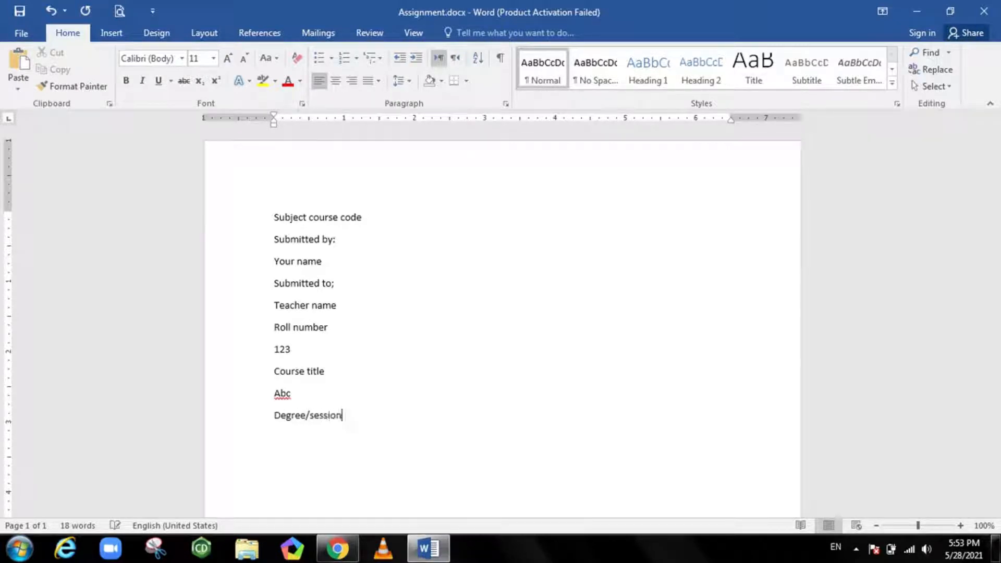
pyautogui.write('/semester')
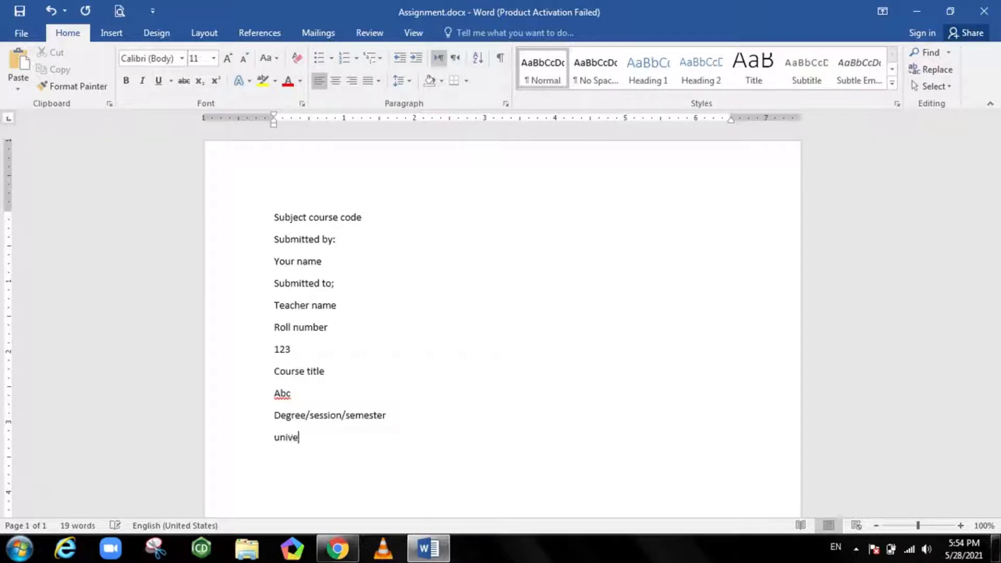
# - Add the lines "University/college logo" and "University/college name" at the end of the list
pyautogui.write('ty /college lo')
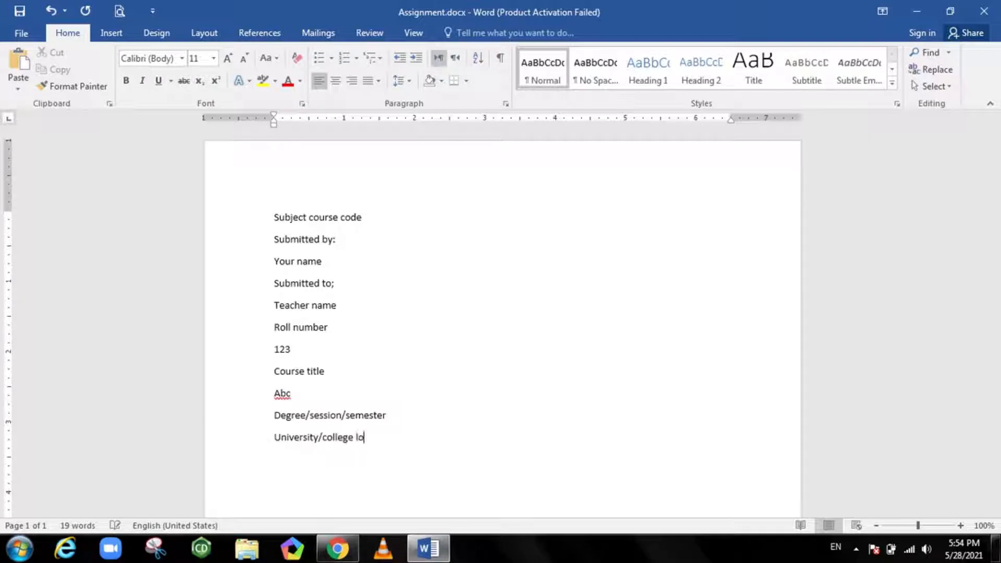
pyautogui.write('go')
pyautogui.write('unive')
pyautogui.write('rsity/')
pyautogui.write('college')
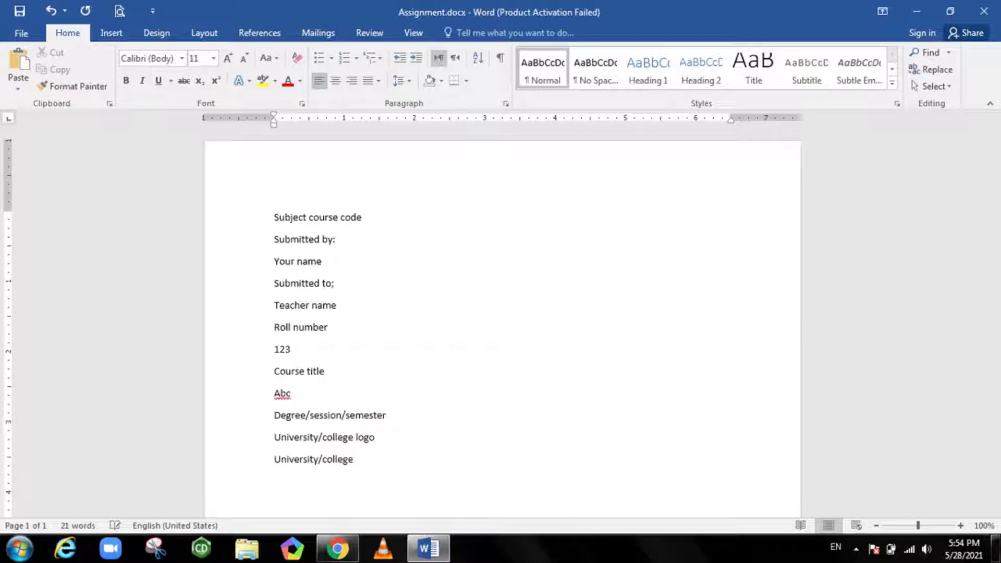
pyautogui.write('na')
pyautogui.press('BackSpace')
pyautogui.press('BackSpace')
pyautogui.write('name')
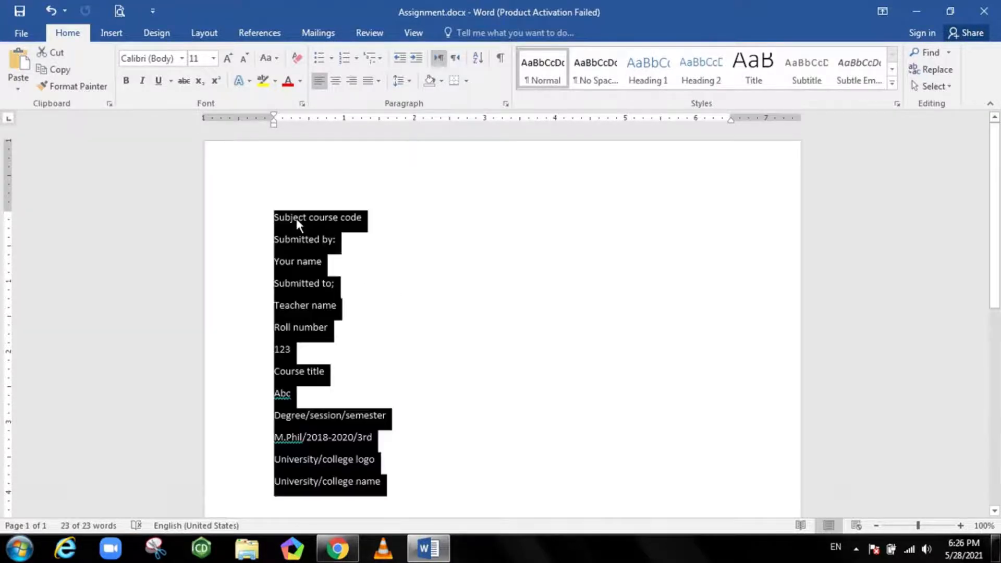
# - Format all the document text in Matura MT Script Capitals at size 18
pyautogui.click(183, 58)
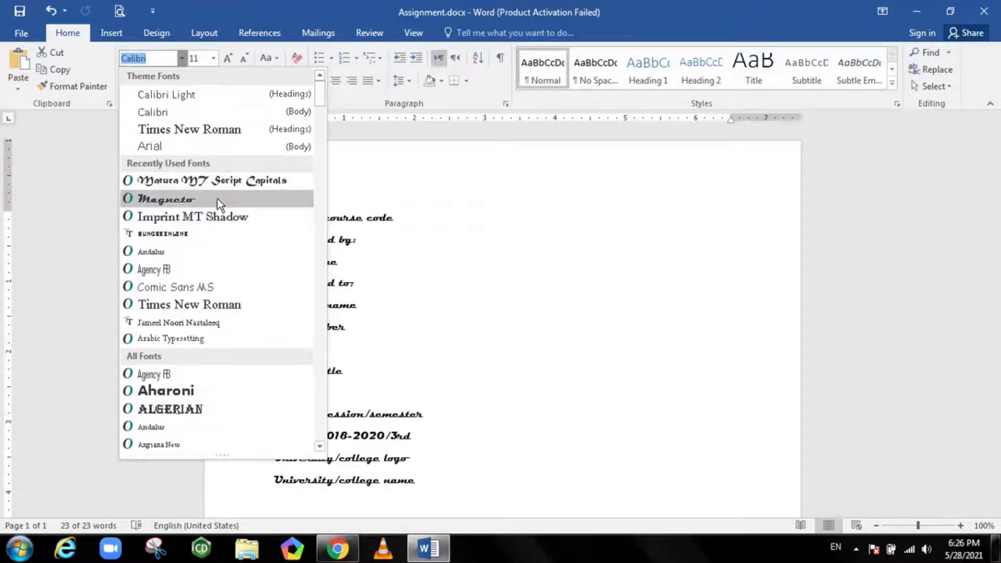
pyautogui.click(243, 181)
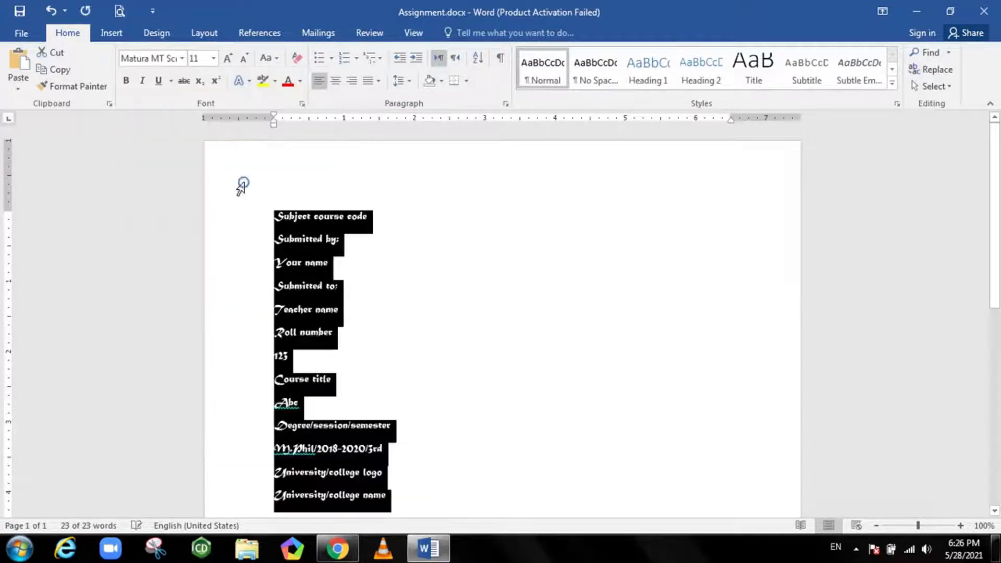
pyautogui.click(213, 57)
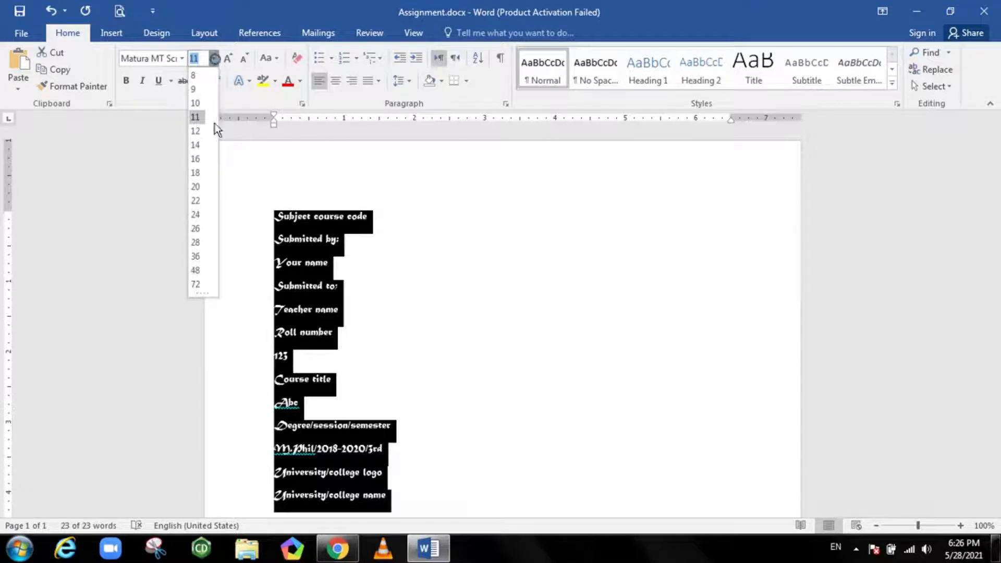
pyautogui.click(197, 173)
pyautogui.click(322, 217)
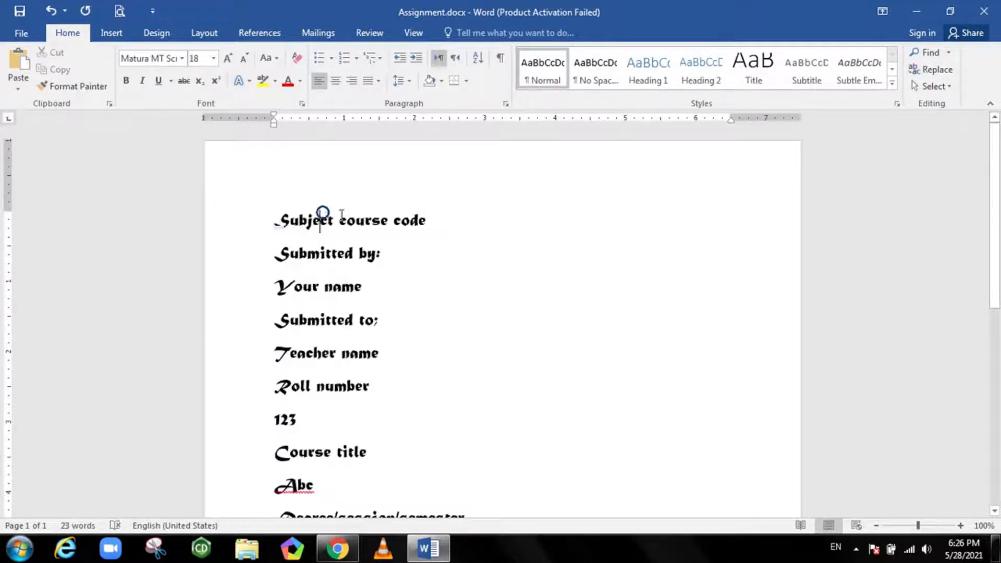
# - Centre the lines "Subject course code", "Your name" and "Teacher name"
pyautogui.moveTo(433, 219); pyautogui.dragTo(296, 220)
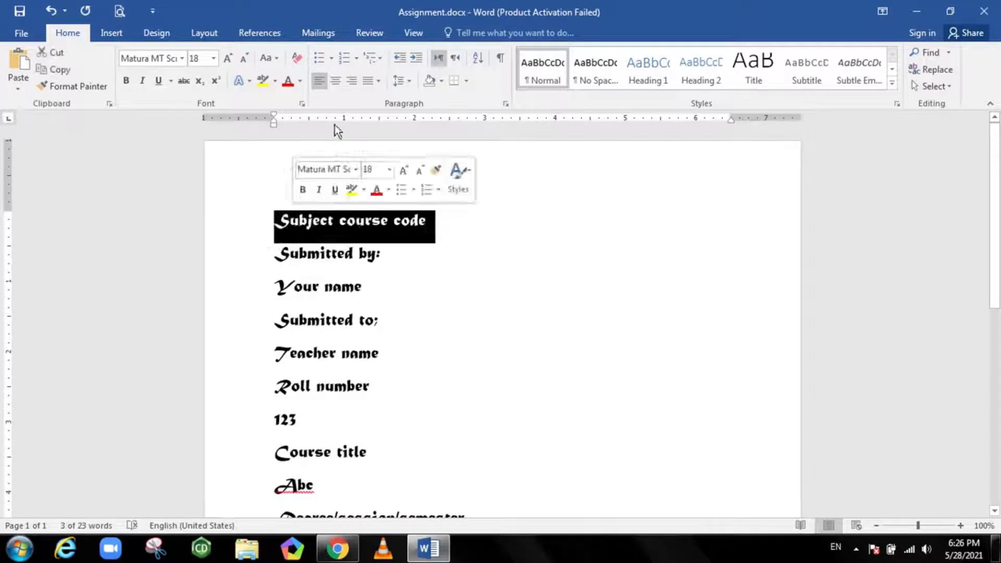
pyautogui.click(336, 80)
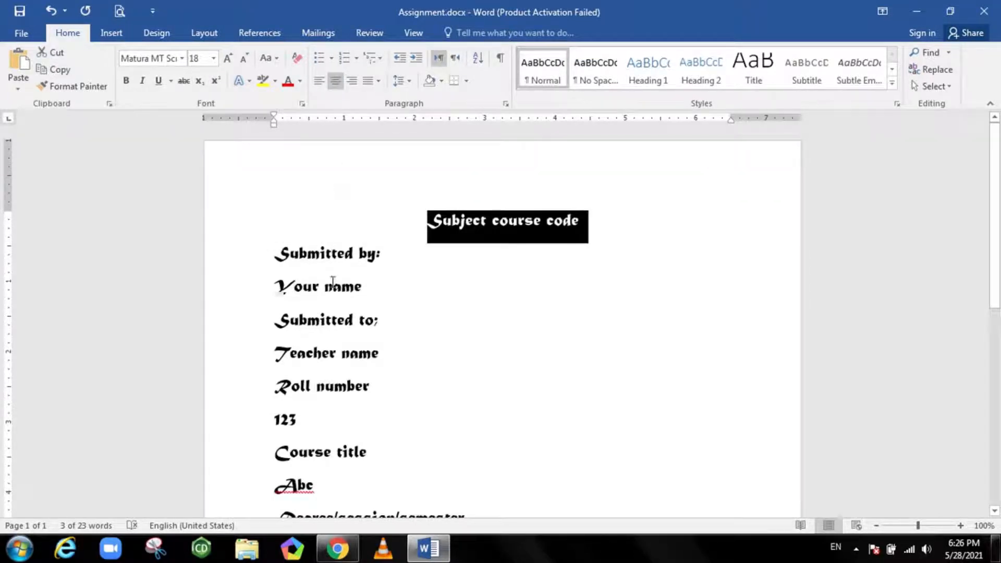
pyautogui.moveTo(373, 282); pyautogui.dragTo(275, 286)
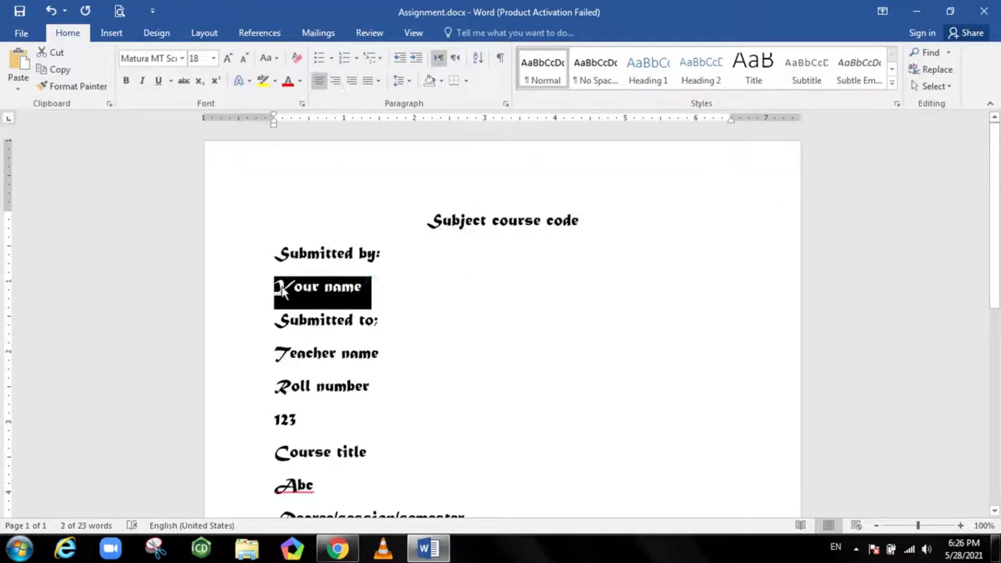
pyautogui.hotkey('ctrl', 'e')
pyautogui.moveTo(271, 353); pyautogui.dragTo(380, 357)
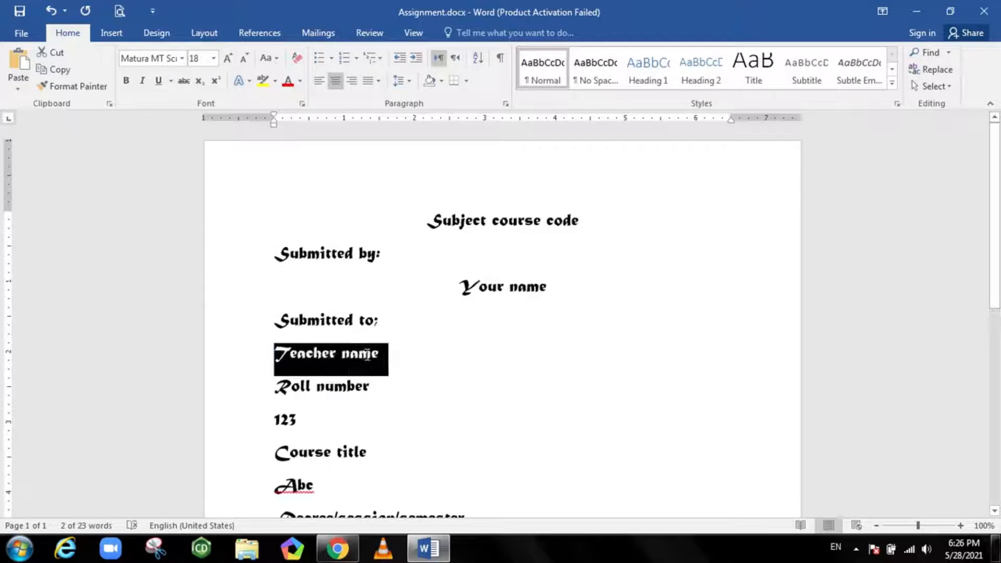
pyautogui.hotkey('ctrl', 'e')
# - Centre the roll number value "123" and the course title value "Abc"
pyautogui.moveTo(272, 420); pyautogui.dragTo(299, 422)
pyautogui.hotkey('ctrl', 'e')
pyautogui.moveTo(271, 485); pyautogui.dragTo(312, 488)
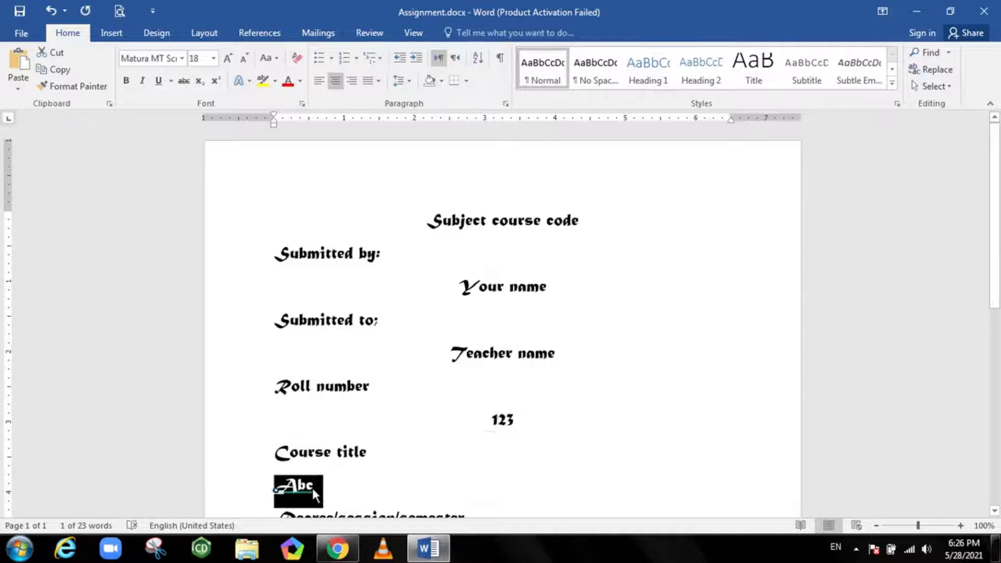
pyautogui.hotkey('ctrl', 'e')
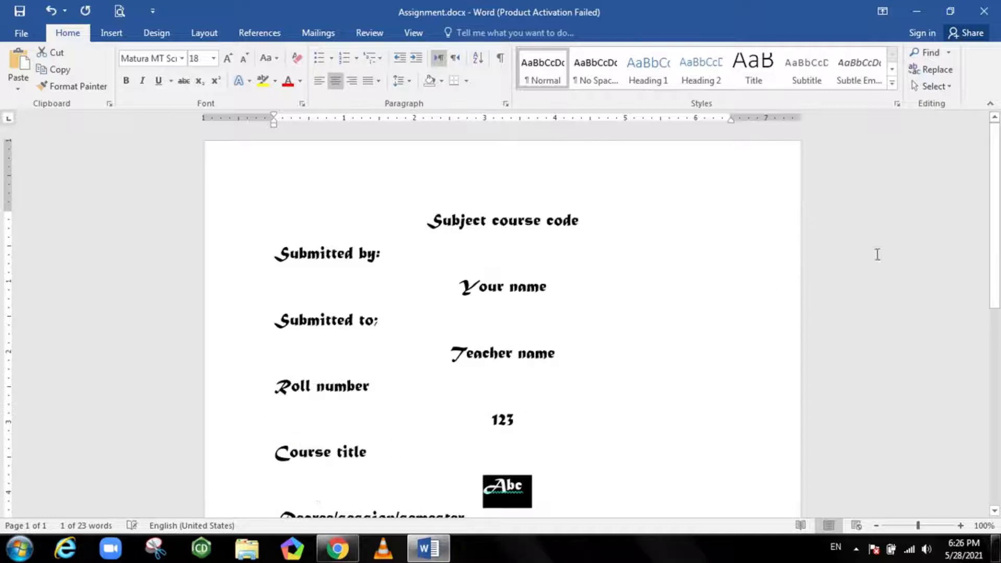
# - Centre the last three lines, from "M.Phil/2018-2020/3rd" through "University/college name"
pyautogui.moveTo(998, 205); pyautogui.dragTo(999, 317)
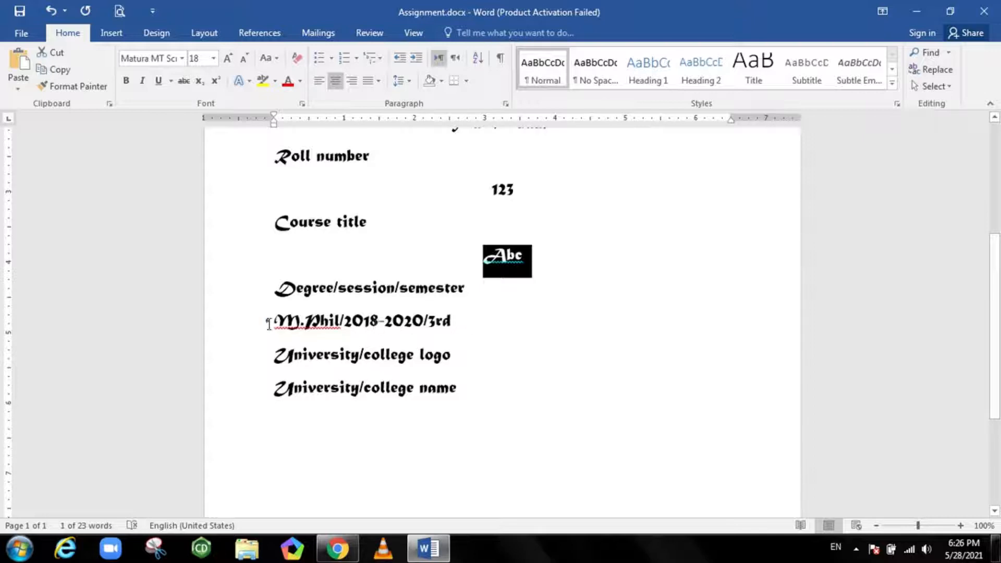
pyautogui.moveTo(260, 320); pyautogui.dragTo(471, 390)
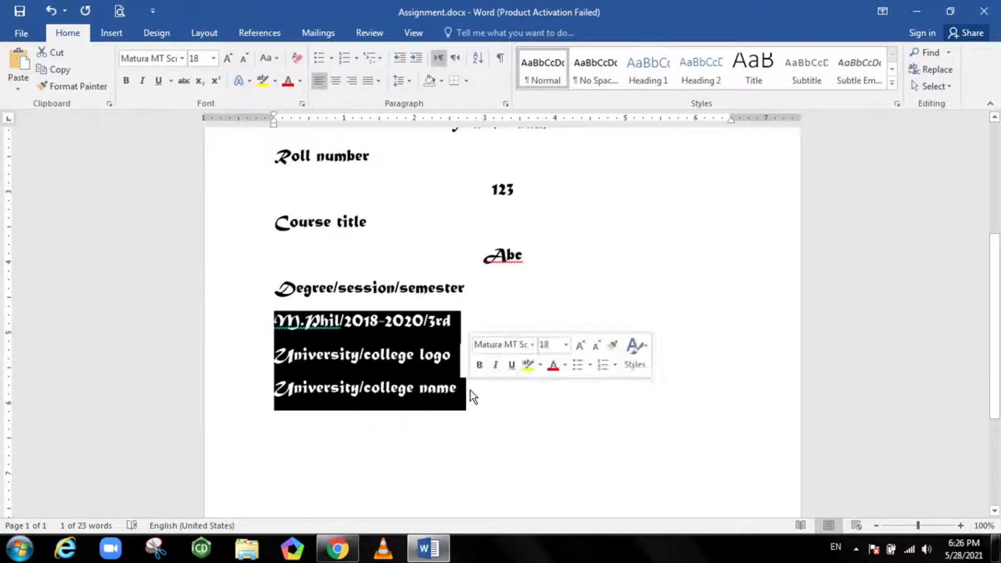
pyautogui.hotkey('ctrl', 'e')
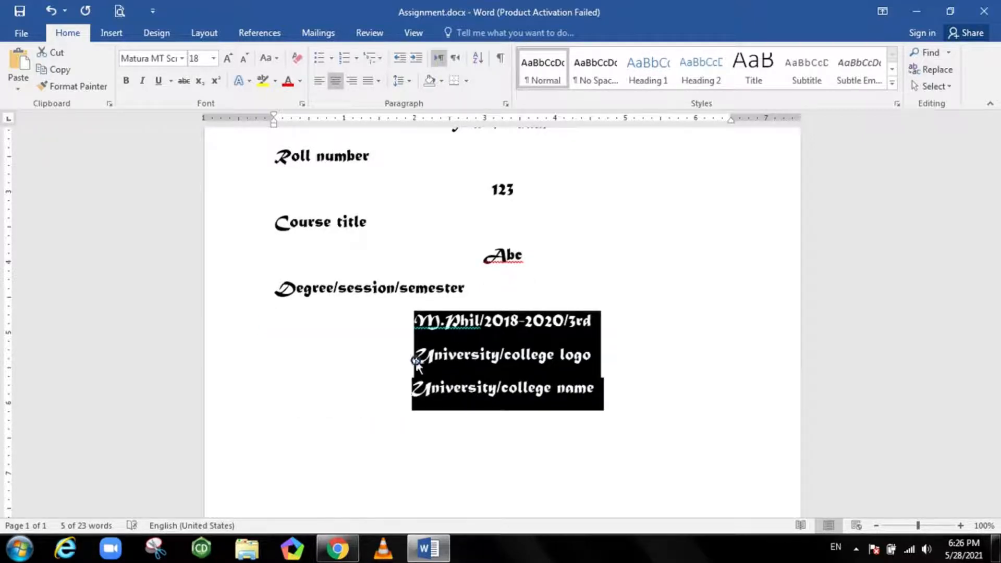
pyautogui.click(492, 339)
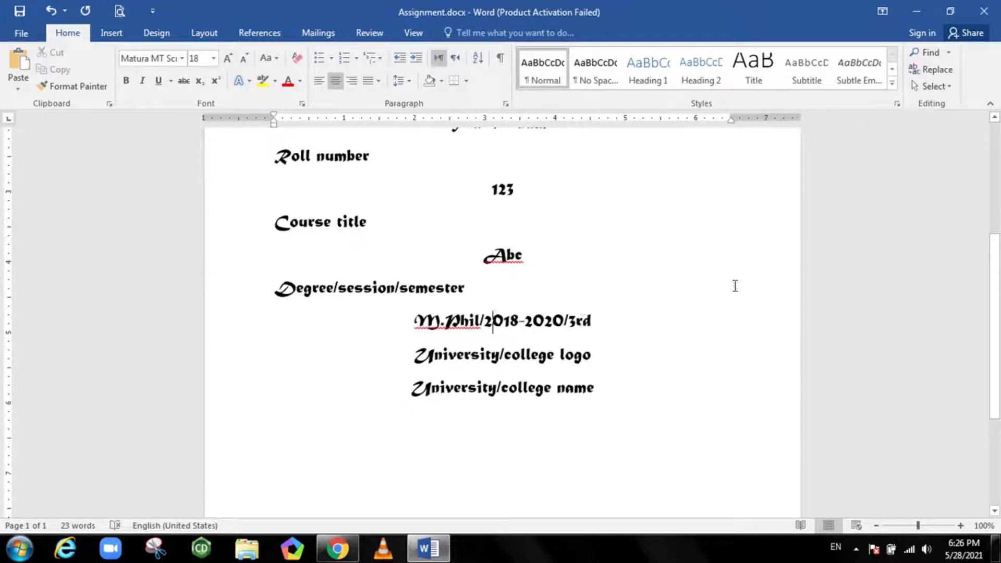
pyautogui.scroll(5, 999, 301)
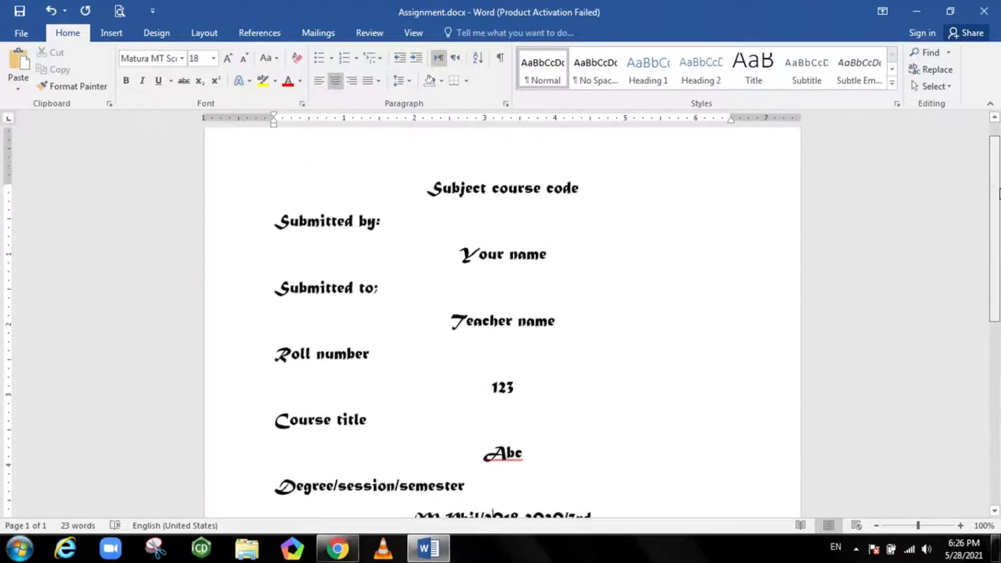
# - Colour the heading line "Subject course code" purple
pyautogui.moveTo(643, 214); pyautogui.dragTo(429, 222)
pyautogui.click(299, 80)
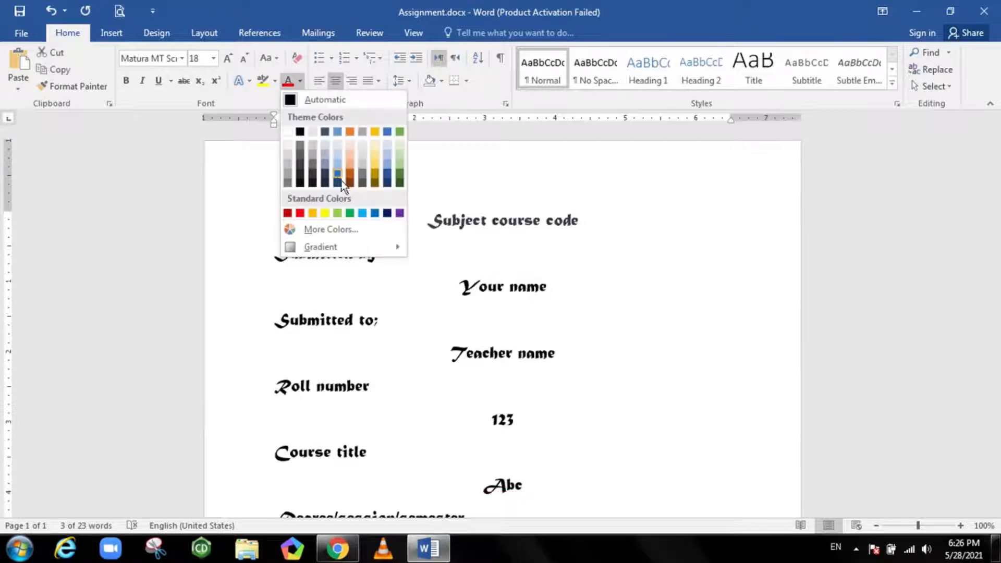
pyautogui.click(399, 213)
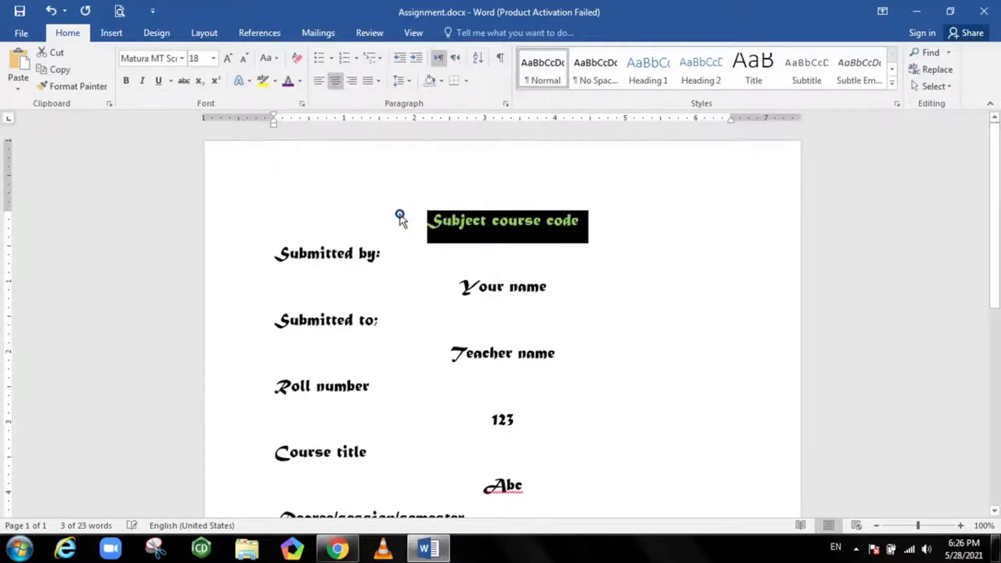
# - Colour the label "Submitted by:" dark blue
pyautogui.click(379, 254)
pyautogui.moveTo(380, 254); pyautogui.dragTo(306, 256)
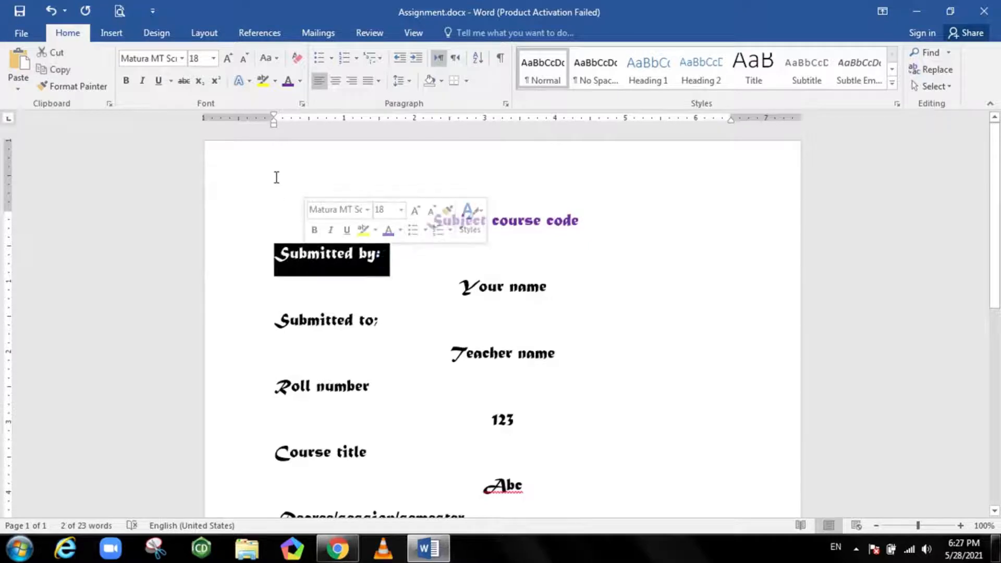
pyautogui.click(301, 81)
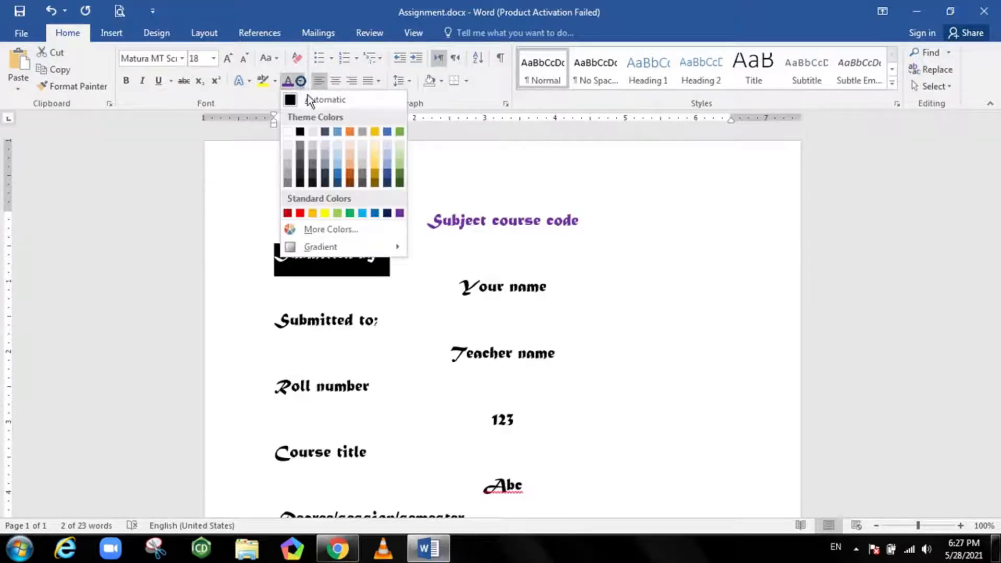
pyautogui.click(387, 213)
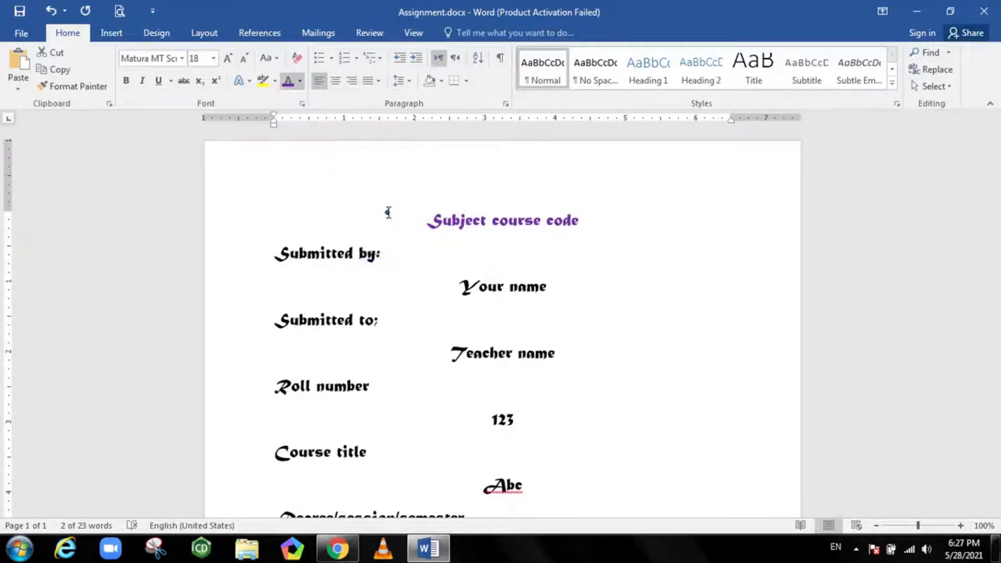
# - Replace the semicolon after "Submitted to" with a colon and colour that label dark blue
pyautogui.click(380, 317)
pyautogui.click(380, 318)
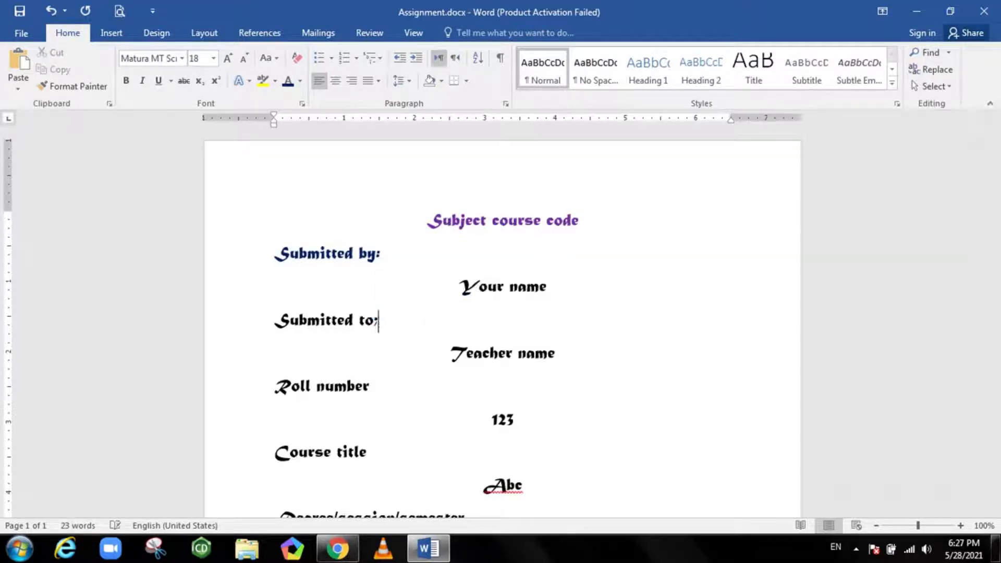
pyautogui.tripleClick(380, 318)
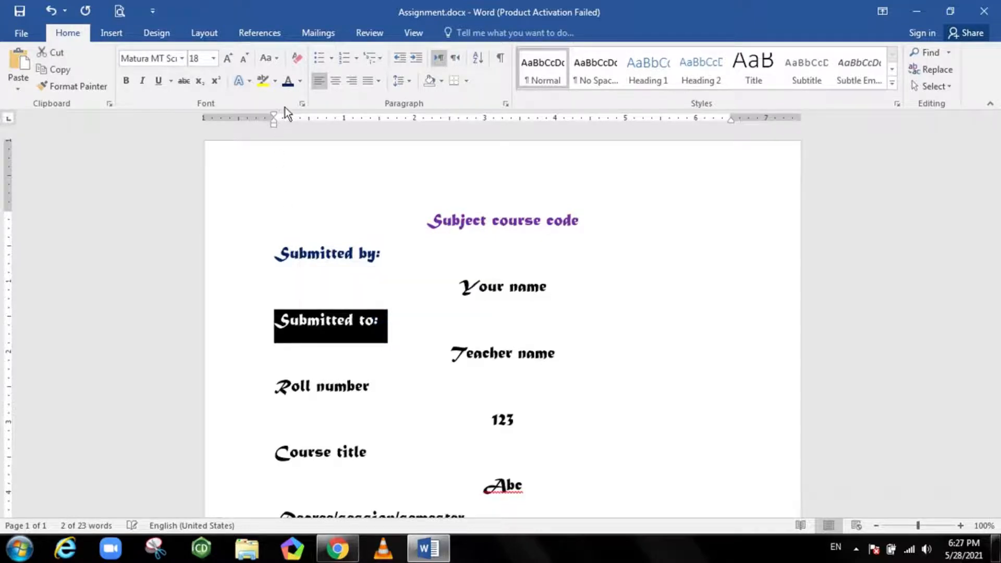
pyautogui.click(287, 81)
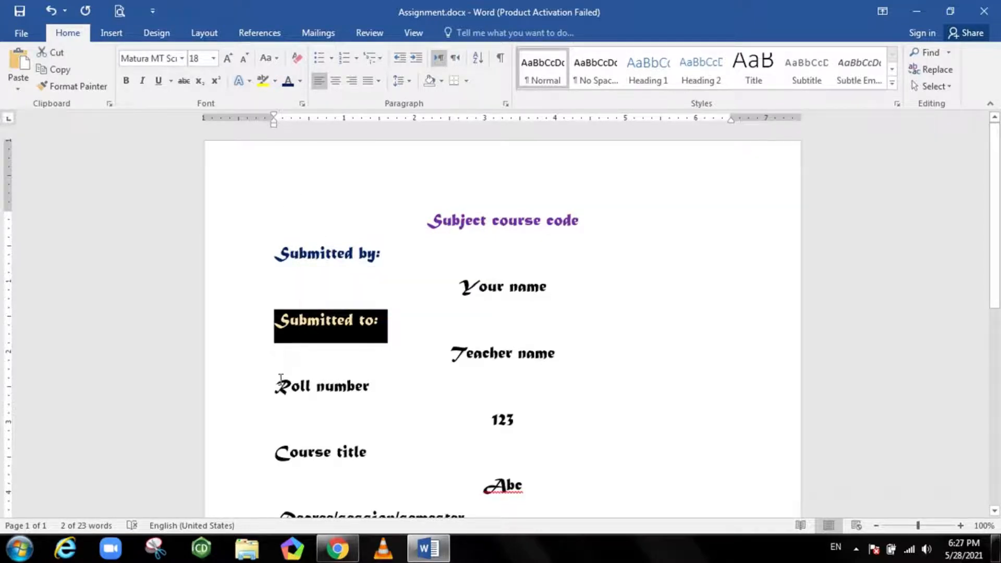
# - Colour the labels "Roll number", "Course title" and "Degree/session/semester" dark blue
pyautogui.moveTo(274, 384); pyautogui.dragTo(336, 392)
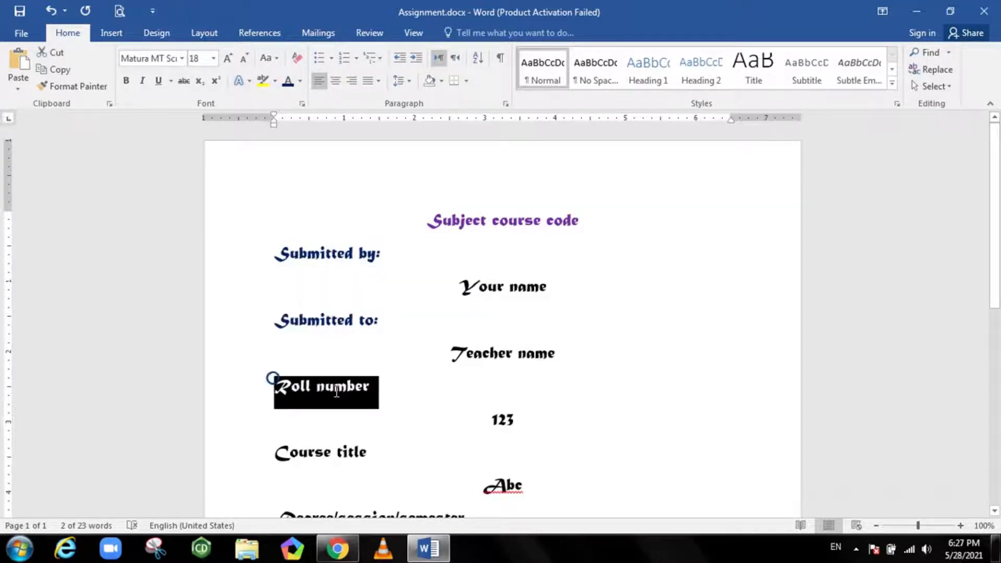
pyautogui.click(290, 83)
pyautogui.moveTo(275, 452); pyautogui.dragTo(359, 457)
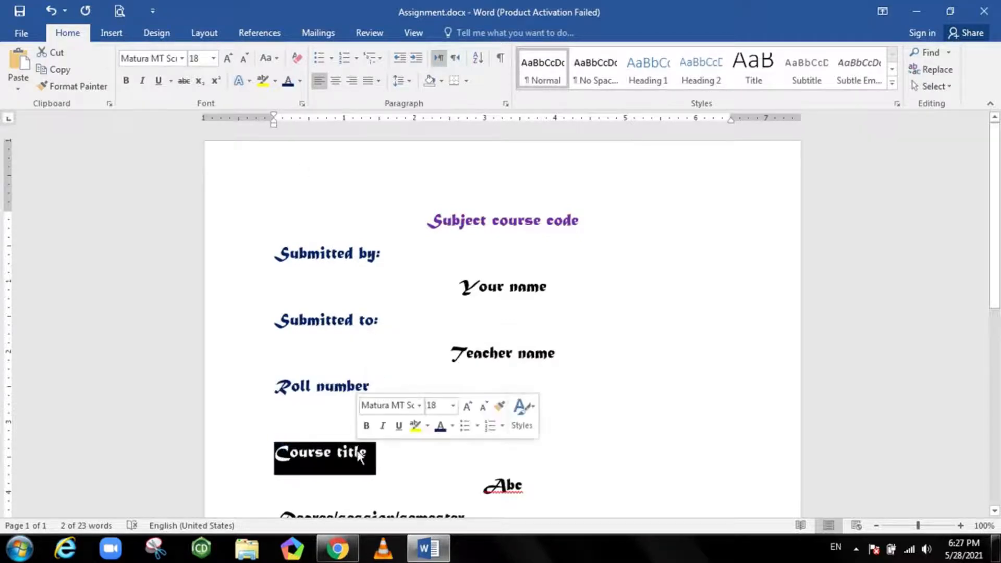
pyautogui.click(288, 86)
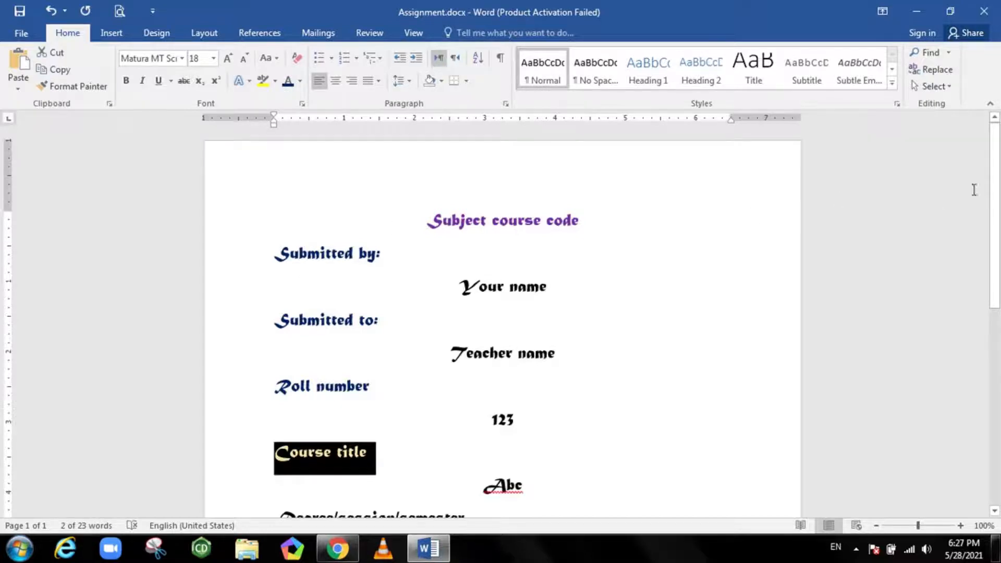
pyautogui.scroll(-3, 997, 183)
pyautogui.scroll(-5, 997, 183)
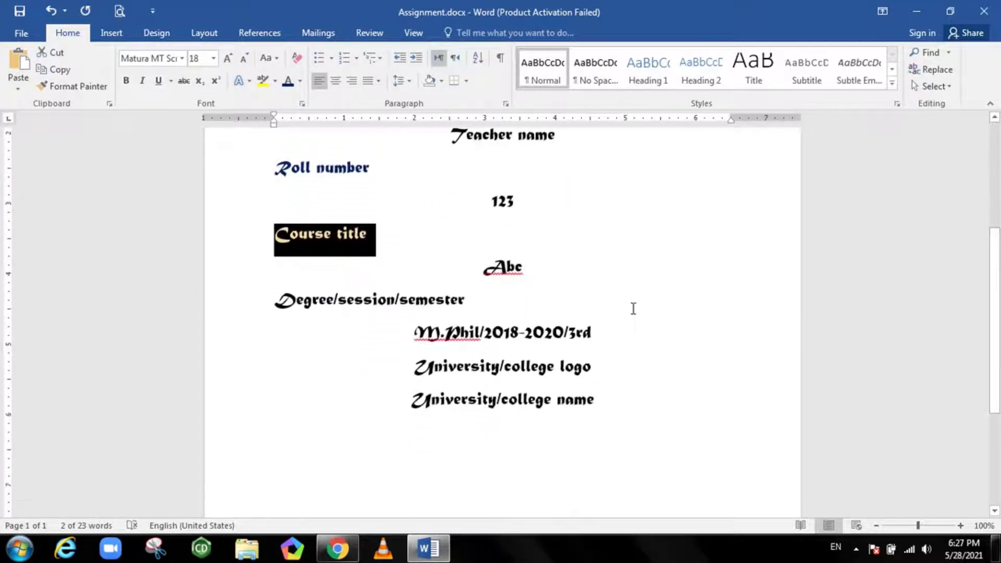
pyautogui.moveTo(276, 300); pyautogui.dragTo(450, 301)
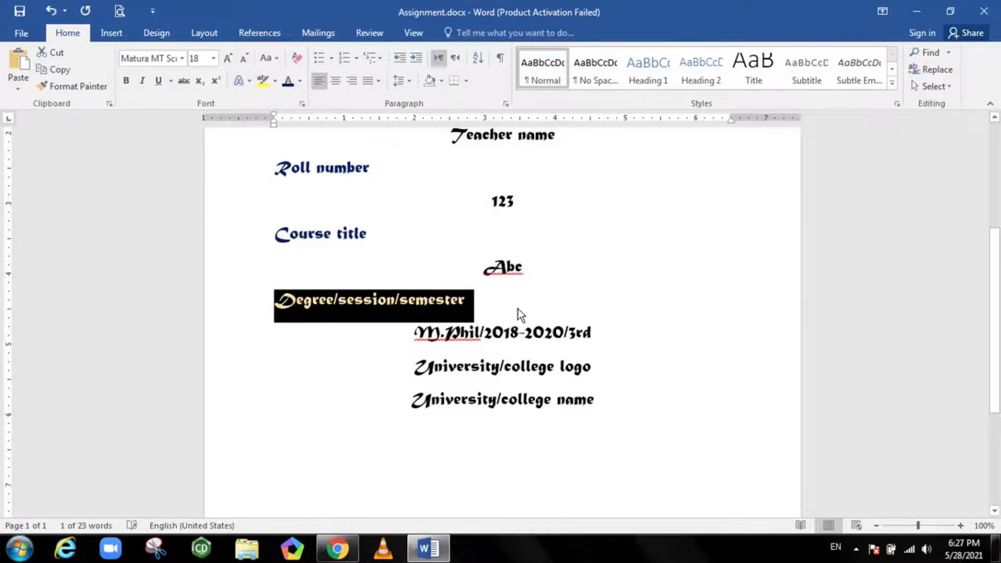
# - Colour the line "M.Phil/2018-2020/3rd" dark red
pyautogui.click(520, 331)
pyautogui.moveTo(602, 332); pyautogui.dragTo(459, 340)
pyautogui.moveTo(434, 339); pyautogui.dragTo(415, 338)
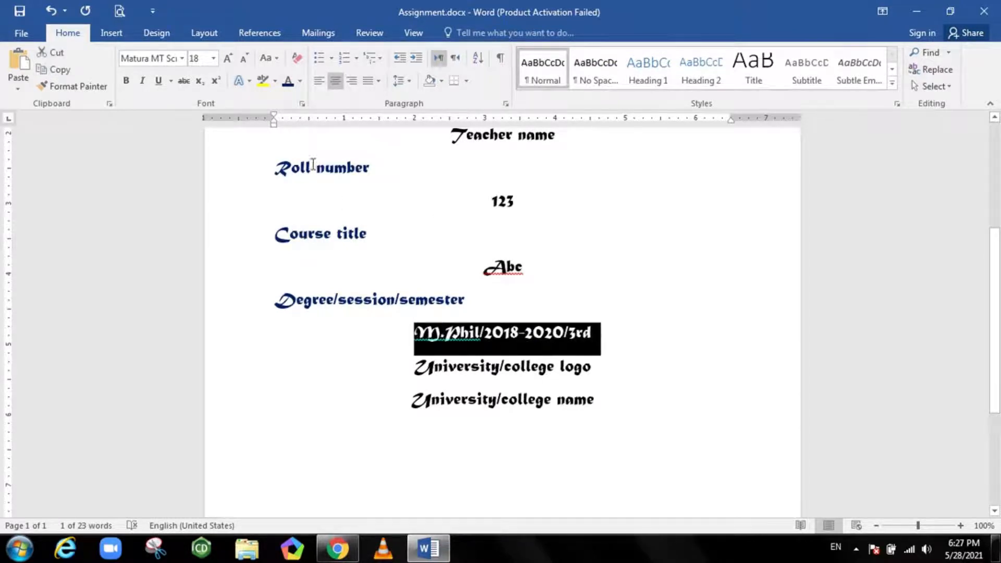
pyautogui.click(300, 81)
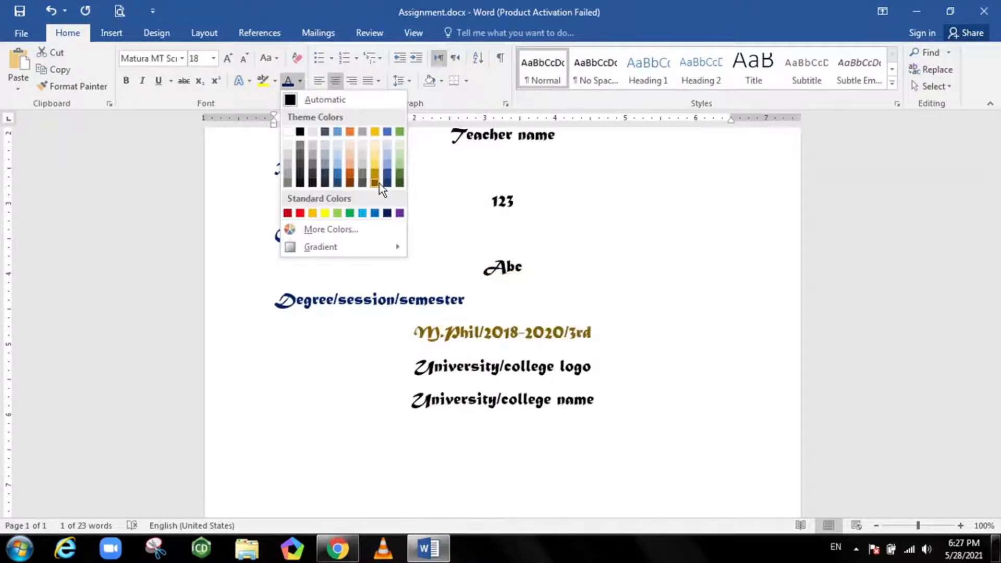
pyautogui.click(287, 213)
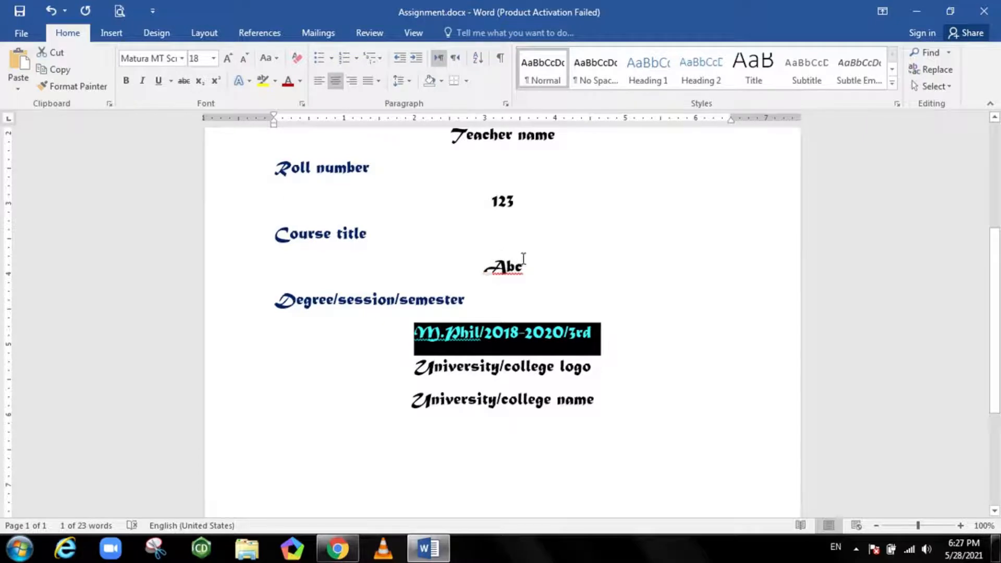
# - Select the values "Abc", "123" and "Teacher name" together and colour them dark red
pyautogui.moveTo(523, 258); pyautogui.dragTo(483, 265)
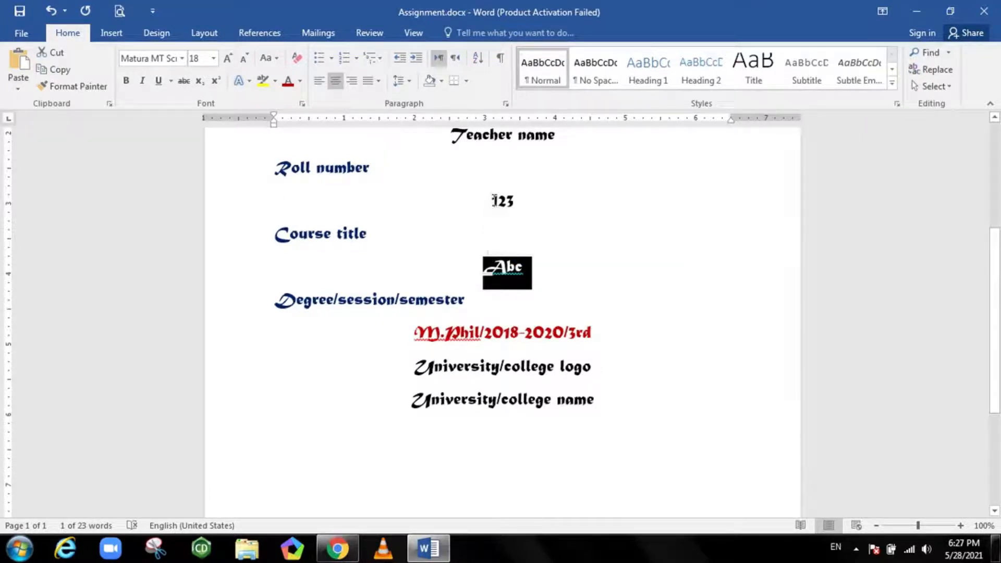
pyautogui.moveTo(490, 200); pyautogui.dragTo(522, 202)
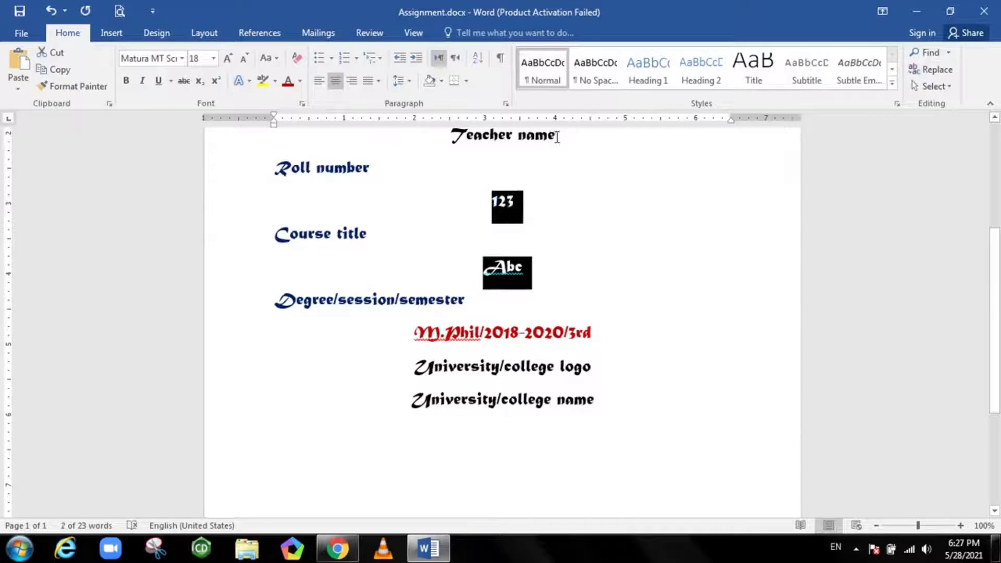
pyautogui.moveTo(557, 137); pyautogui.dragTo(305, 81)
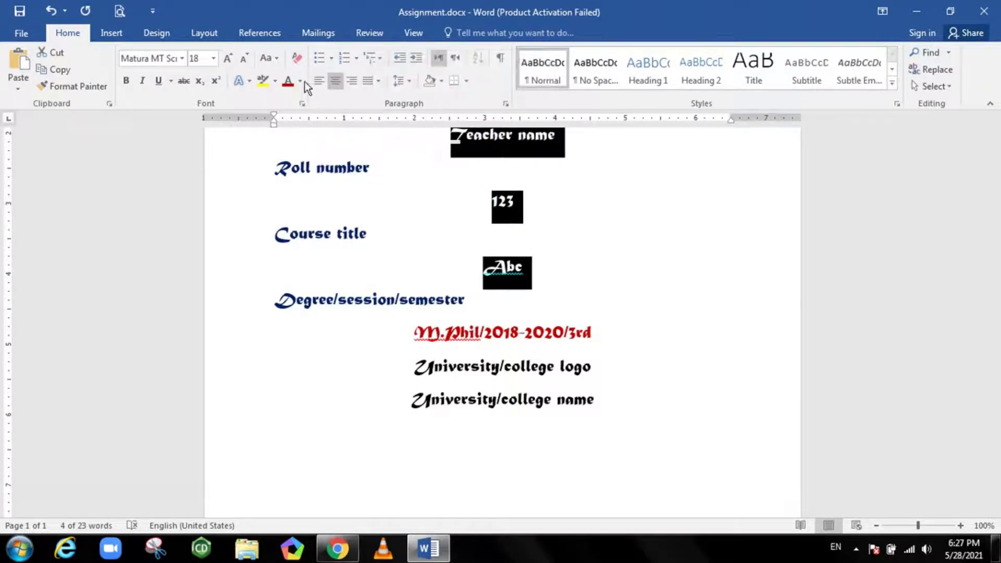
pyautogui.click(287, 82)
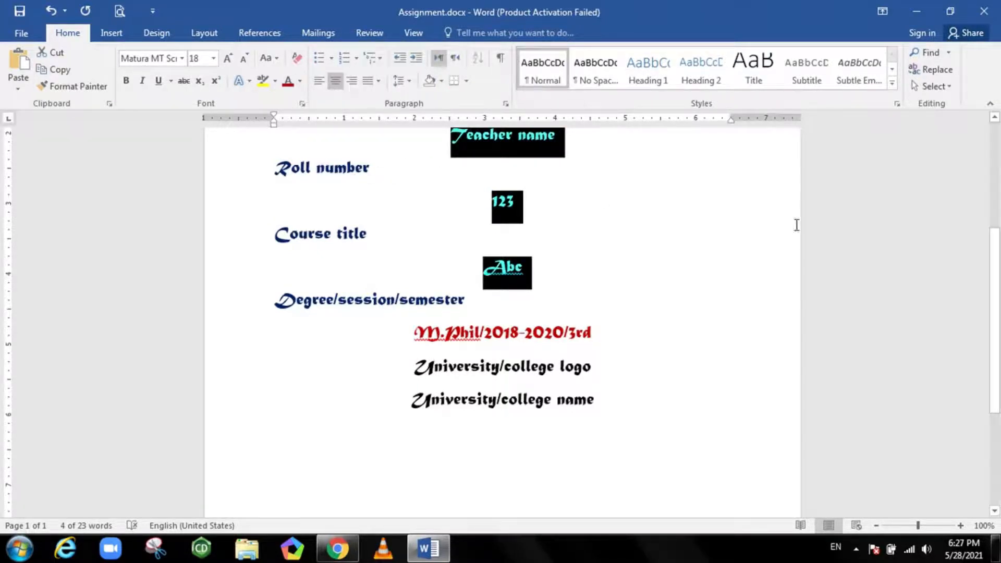
# - Colour the line "Your name" under "Submitted by:" dark red
pyautogui.scroll(5, 993, 274)
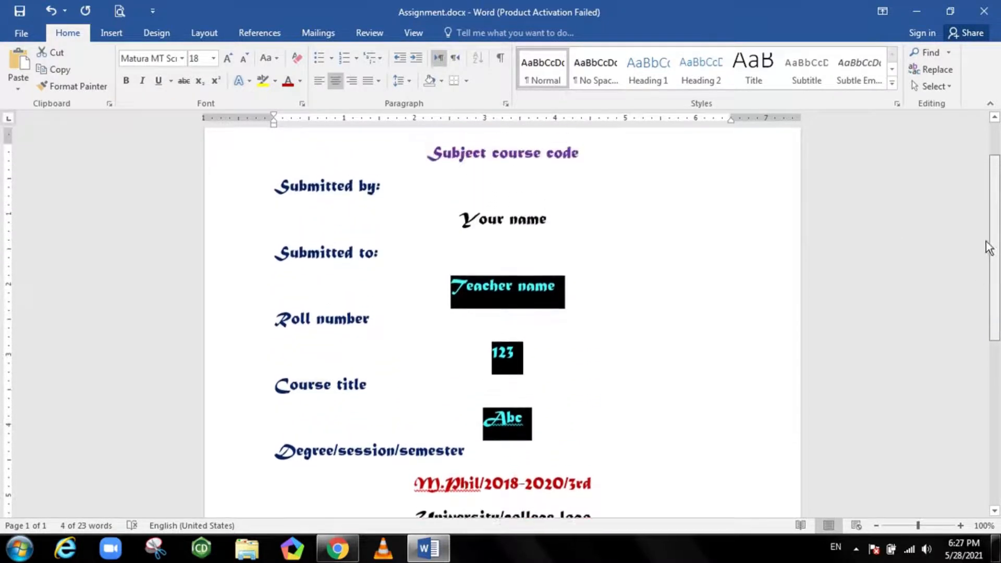
pyautogui.scroll(1, 989, 247)
pyautogui.click(549, 237)
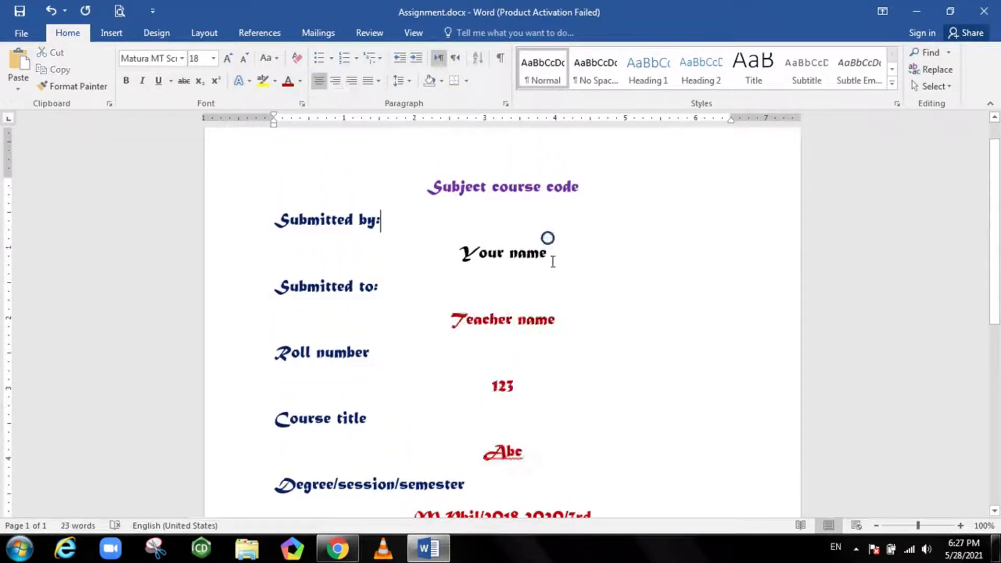
pyautogui.moveTo(550, 252); pyautogui.dragTo(472, 253)
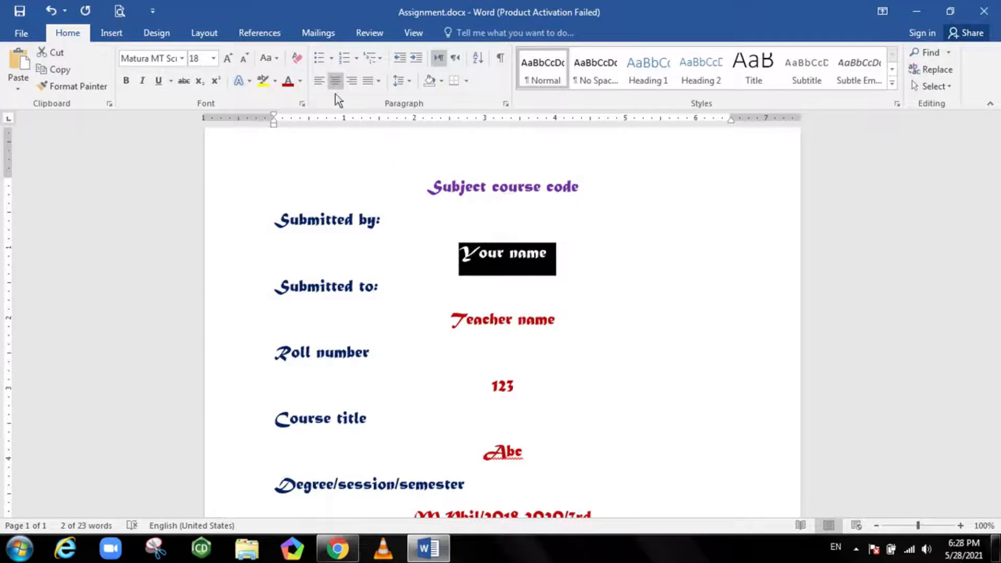
pyautogui.click(287, 84)
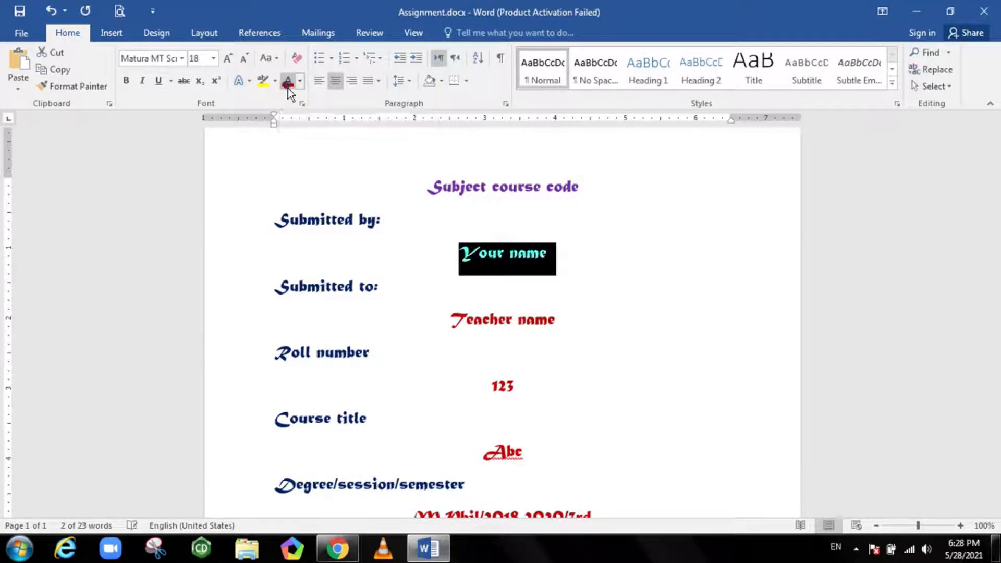
pyautogui.click(503, 254)
# - Colour the last line, "University/college name", purple
pyautogui.scroll(-5, 971, 224)
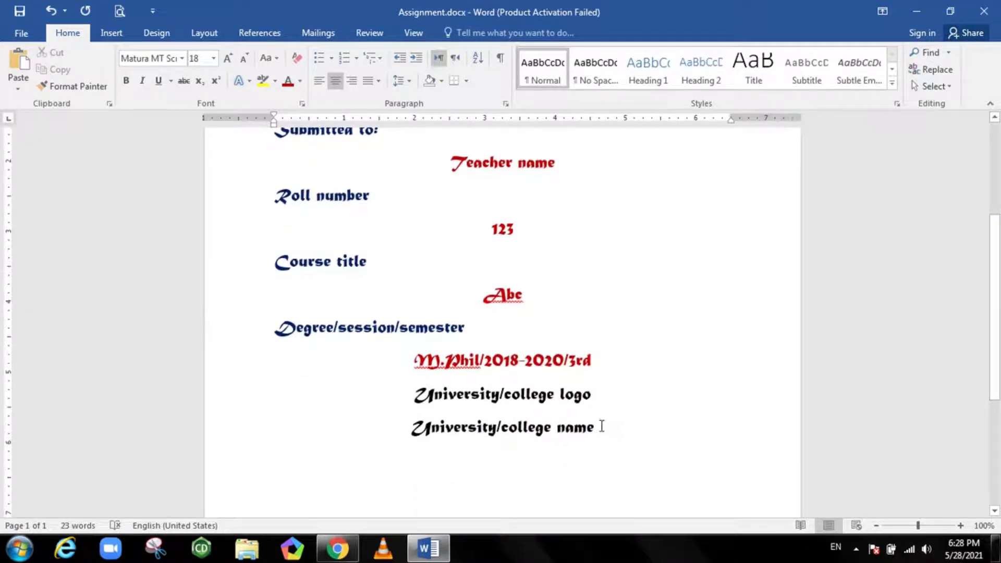
pyautogui.moveTo(601, 427); pyautogui.dragTo(412, 428)
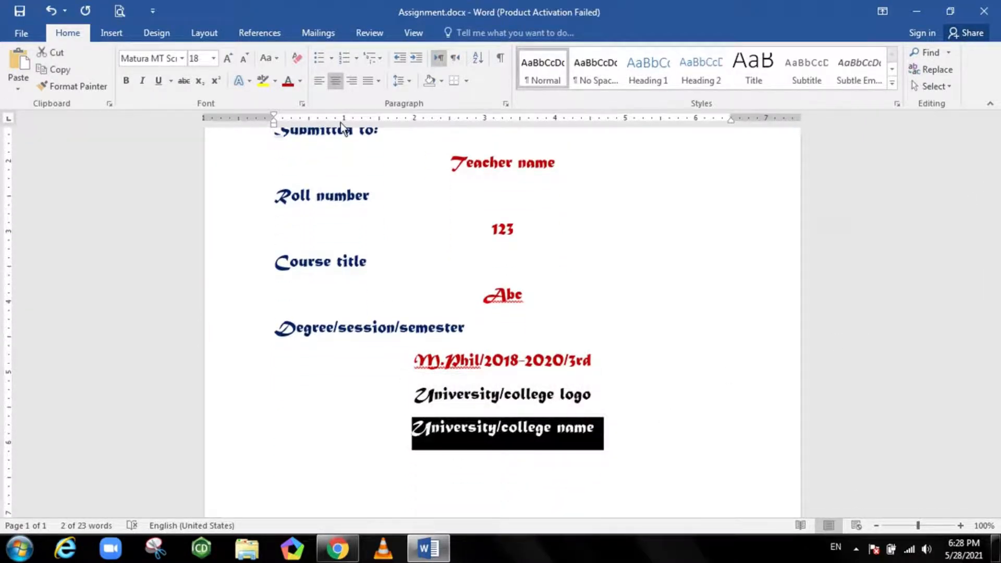
pyautogui.click(300, 81)
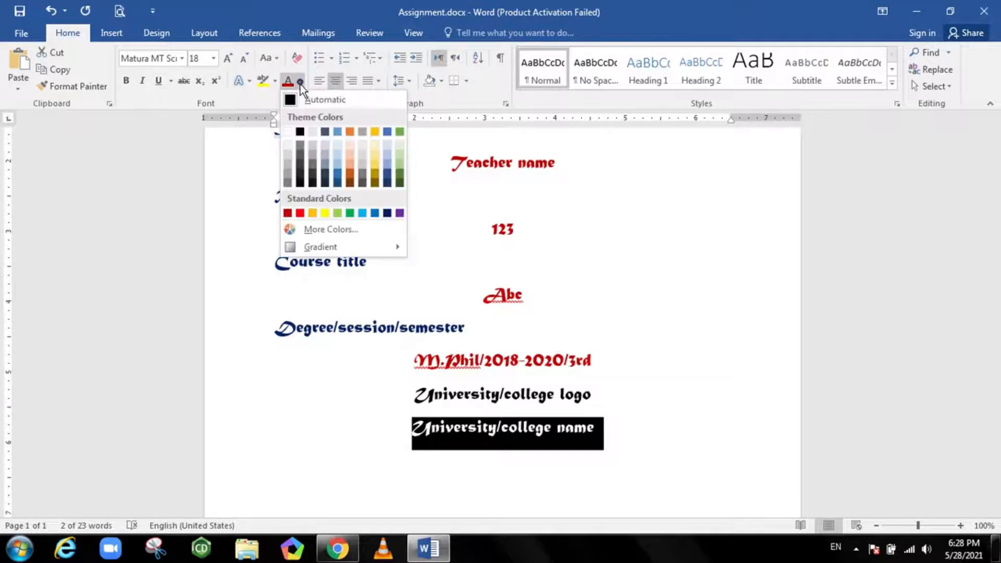
pyautogui.click(401, 213)
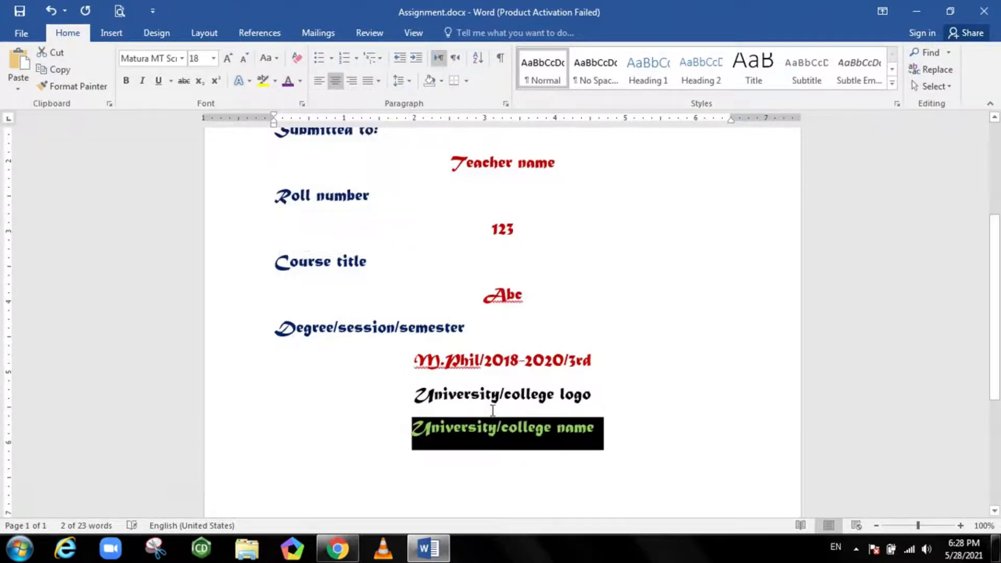
# - Delete the placeholder text "University/college logo", keeping its empty centred line
pyautogui.click(473, 396)
pyautogui.click(592, 398)
pyautogui.press('BackSpace')
pyautogui.press('BackSpace')
pyautogui.press('BackSpace')
pyautogui.press('BackSpace')
pyautogui.press('BackSpace')
pyautogui.press('BackSpace')
pyautogui.press('BackSpace')
pyautogui.press('BackSpace')
pyautogui.press('BackSpace')
pyautogui.press('BackSpace')
pyautogui.press('BackSpace')
pyautogui.press('BackSpace')
pyautogui.press('BackSpace')
pyautogui.press('BackSpace')
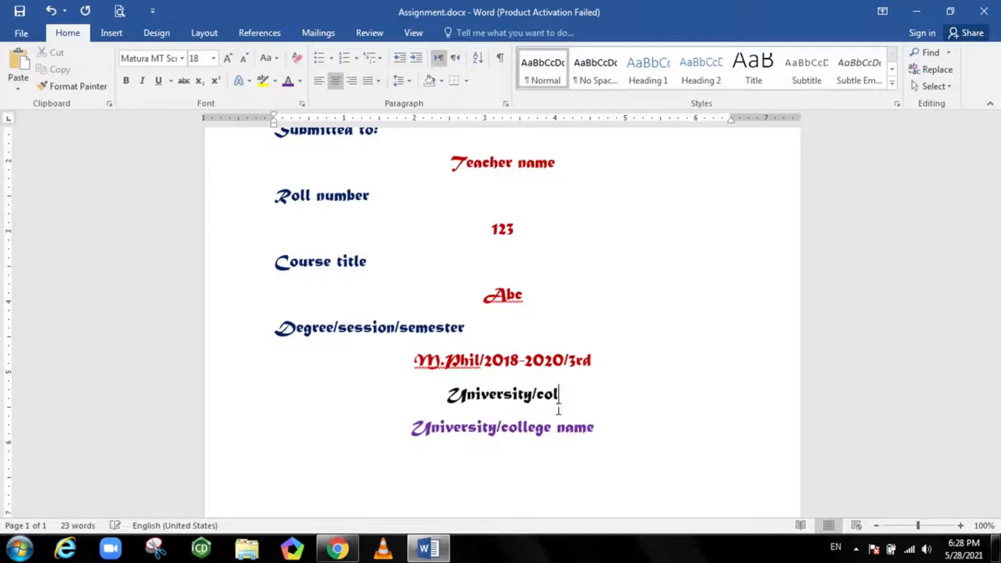
pyautogui.press('BackSpace')
pyautogui.press('BackSpace')
pyautogui.press('BackSpace')
pyautogui.press('BackSpace')
pyautogui.press('BackSpace')
pyautogui.press('BackSpace')
pyautogui.press('BackSpace')
pyautogui.press('BackSpace')
pyautogui.press('BackSpace')
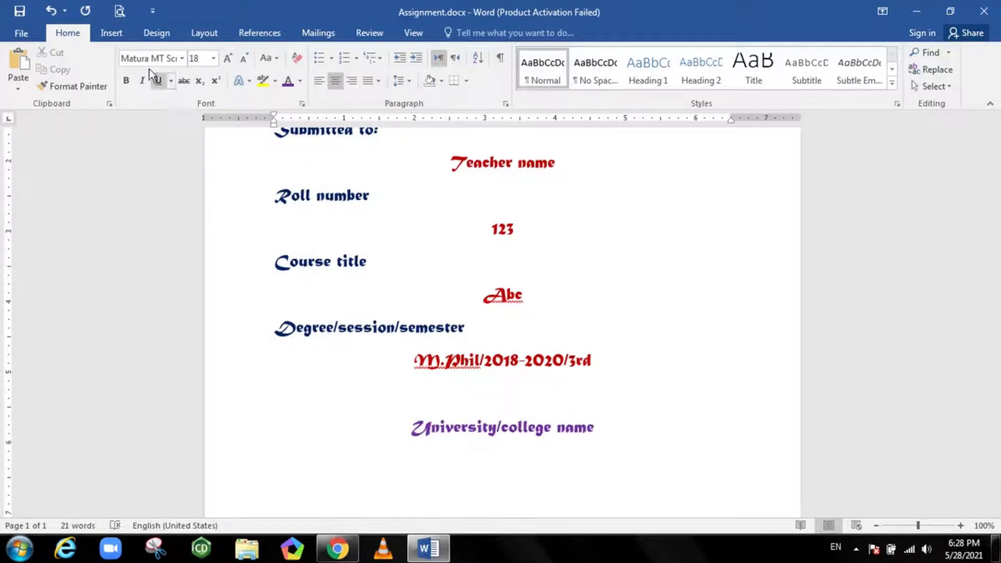
# - Insert the picture logo.png from the Desktop on the empty line above "University/college name"
pyautogui.click(111, 32)
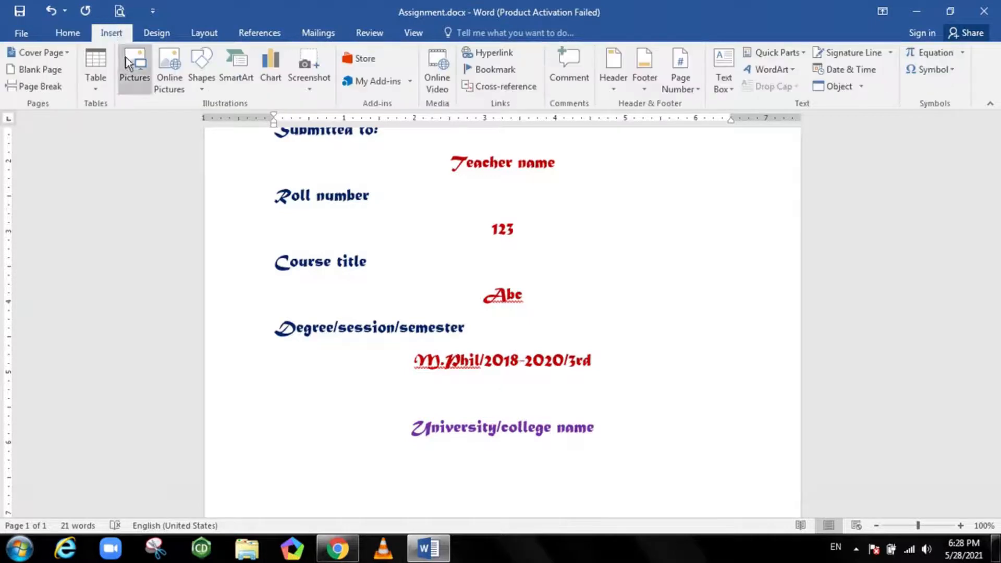
pyautogui.click(130, 60)
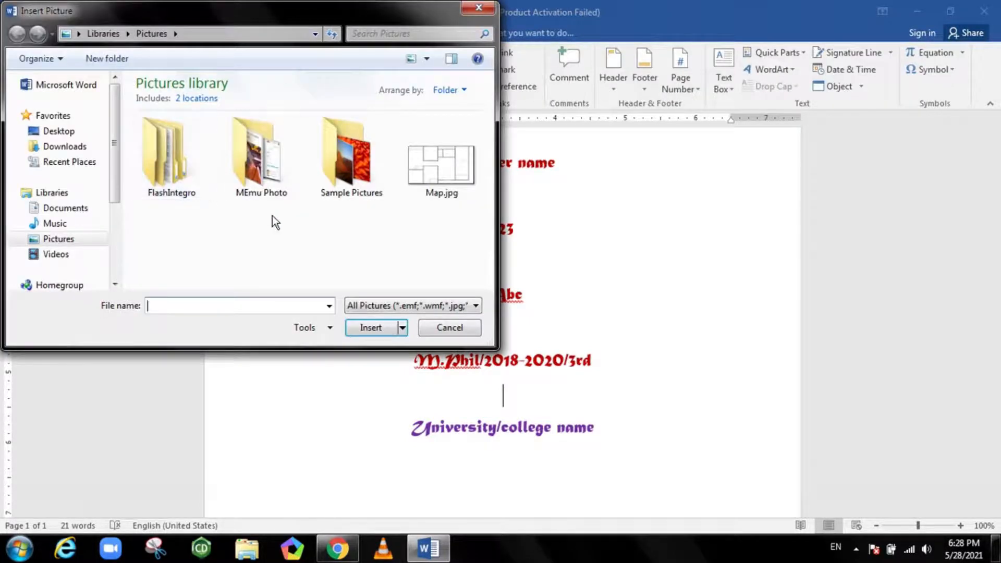
pyautogui.click(59, 131)
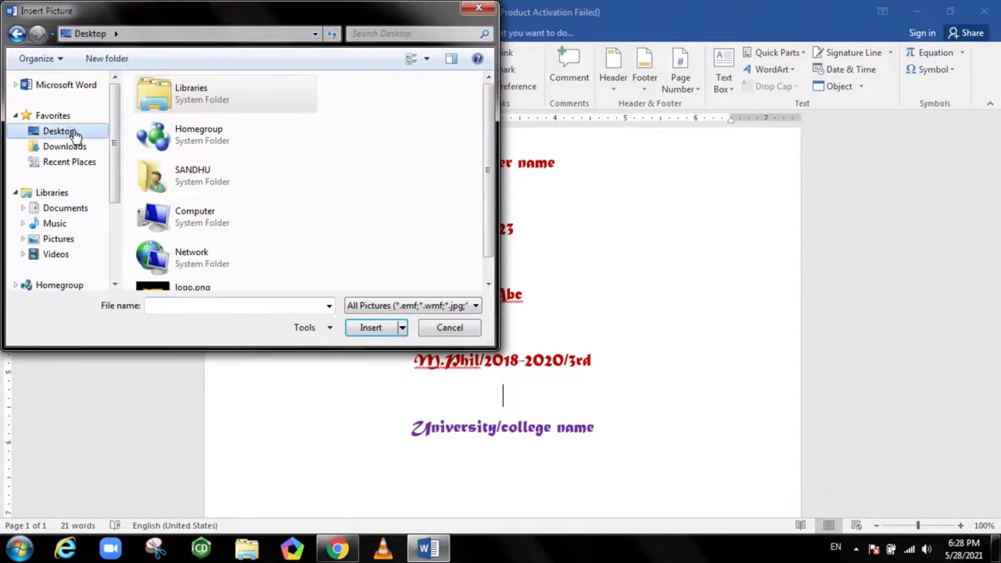
pyautogui.click(183, 290)
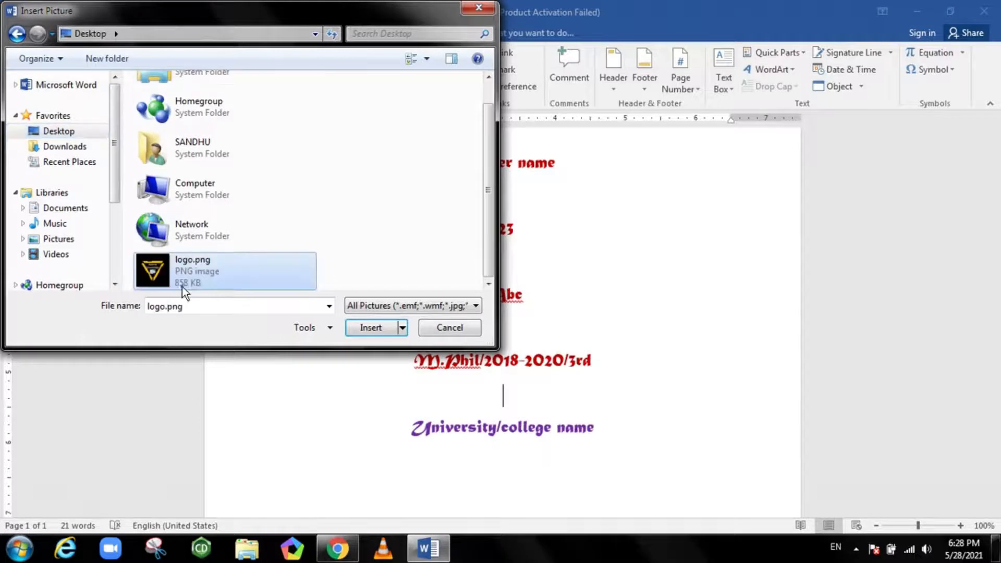
pyautogui.click(363, 330)
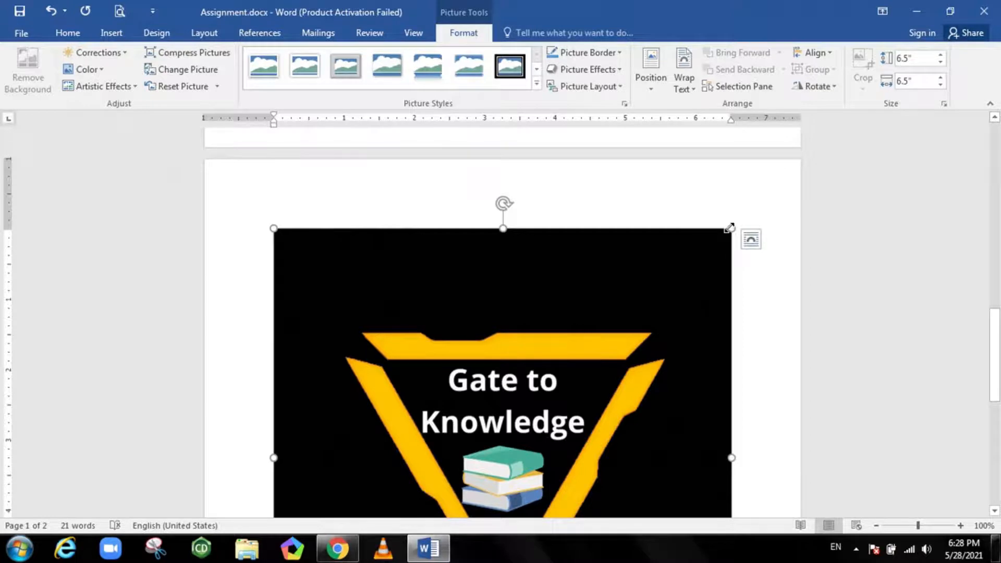
# - Shrink the inserted logo picture proportionally to about 2.2 inches square so it fits on the front page above "University/college name"
pyautogui.moveTo(728, 228); pyautogui.dragTo(490, 470)
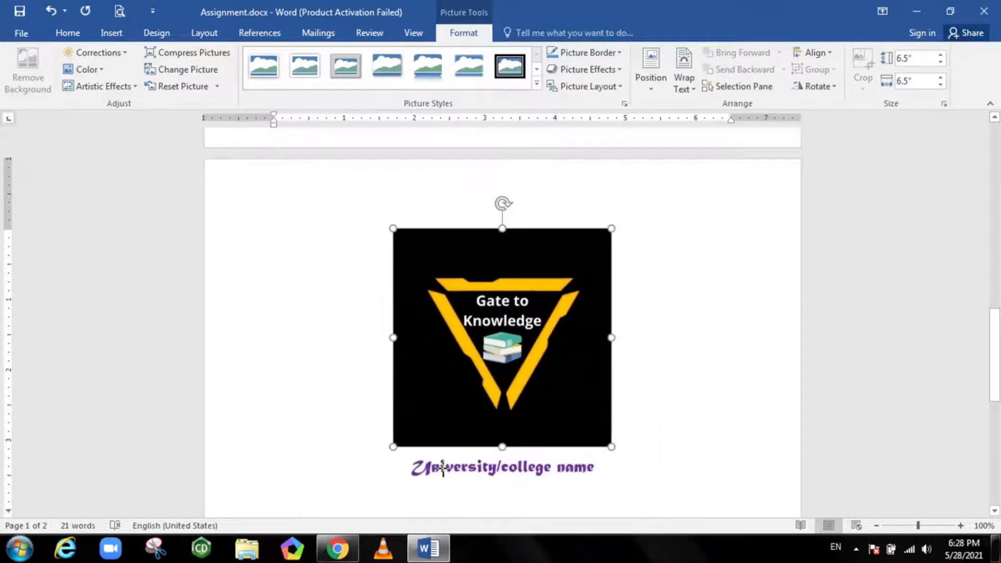
pyautogui.moveTo(396, 510); pyautogui.dragTo(387, 508)
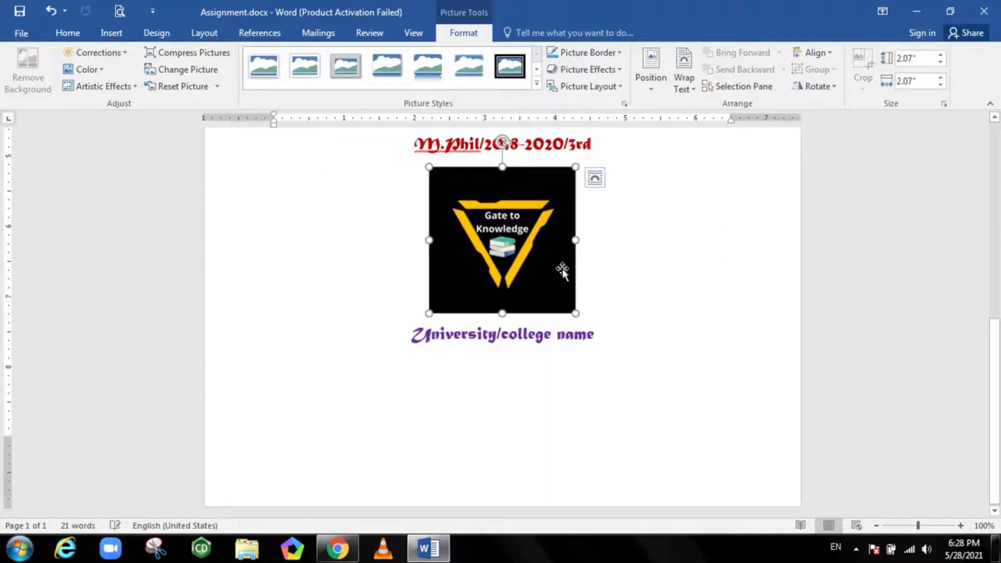
pyautogui.moveTo(575, 314); pyautogui.dragTo(577, 319)
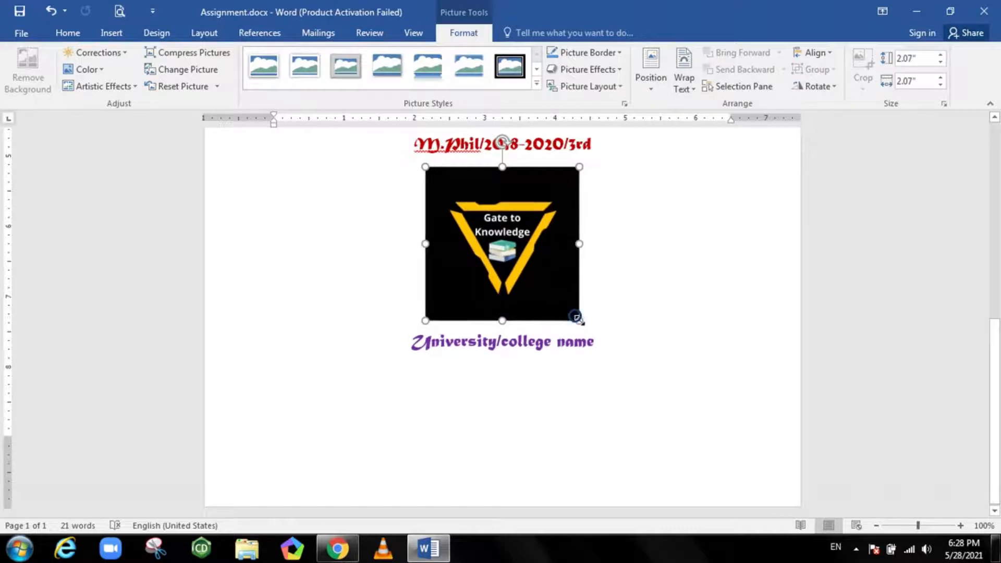
pyautogui.click(554, 384)
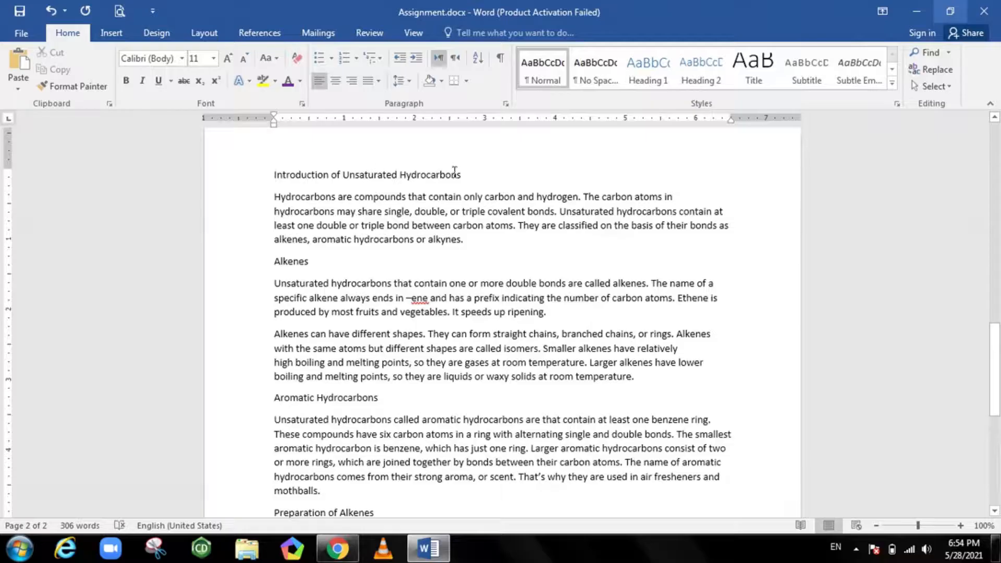
# - Set the font of the line "Introduction of Unsaturated Hydrocarbons" to Times New Roman
pyautogui.moveTo(463, 175); pyautogui.dragTo(301, 188)
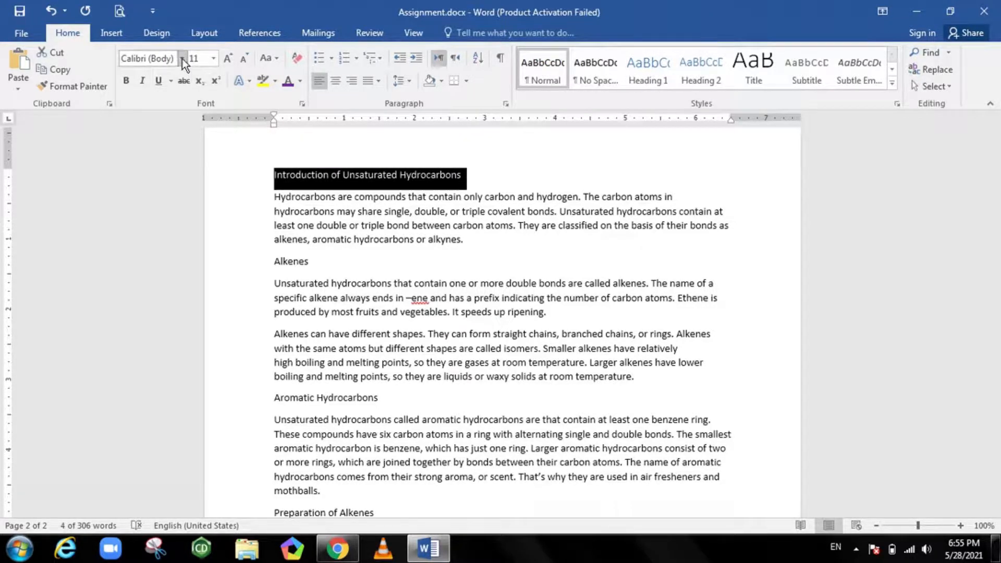
pyautogui.click(182, 59)
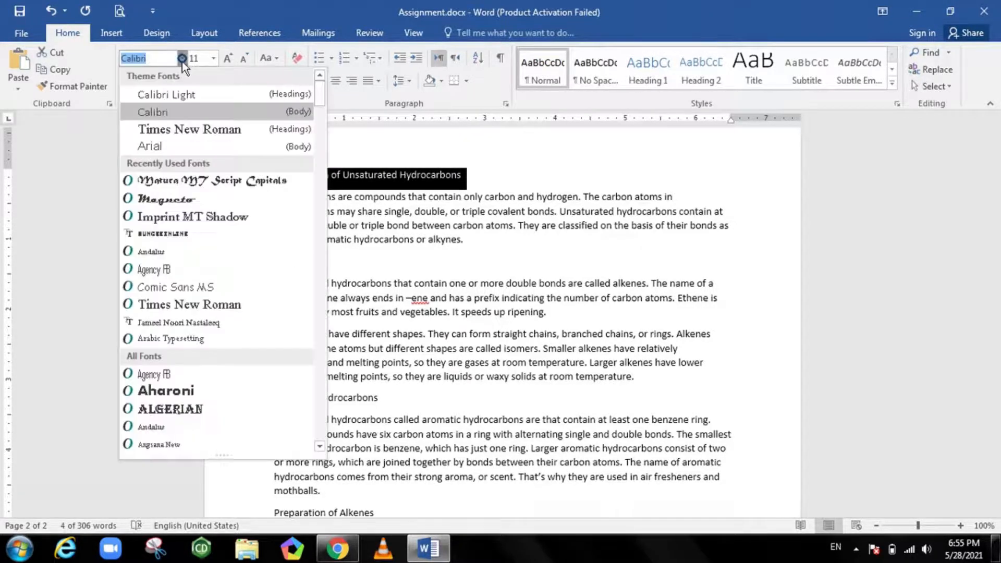
pyautogui.click(192, 132)
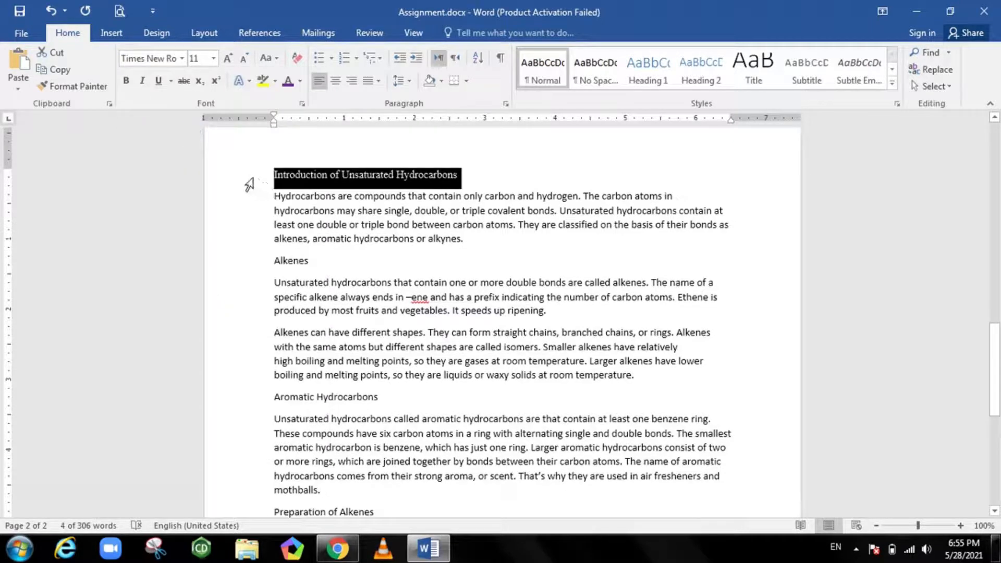
# - Set all text on the second page, from the introduction heading to the last paragraph, to Times New Roman, size 12
pyautogui.moveTo(250, 184); pyautogui.dragTo(334, 388)
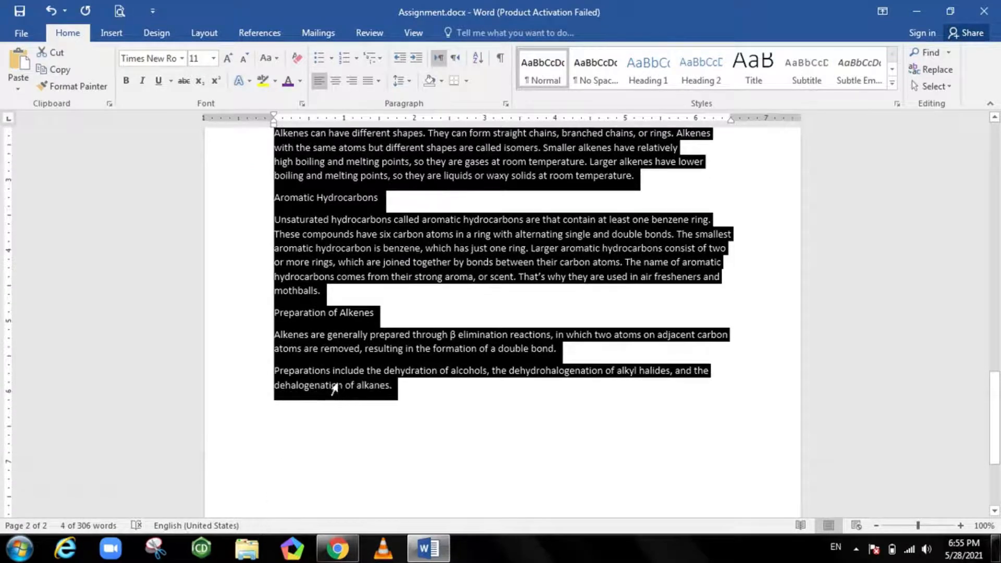
pyautogui.click(183, 57)
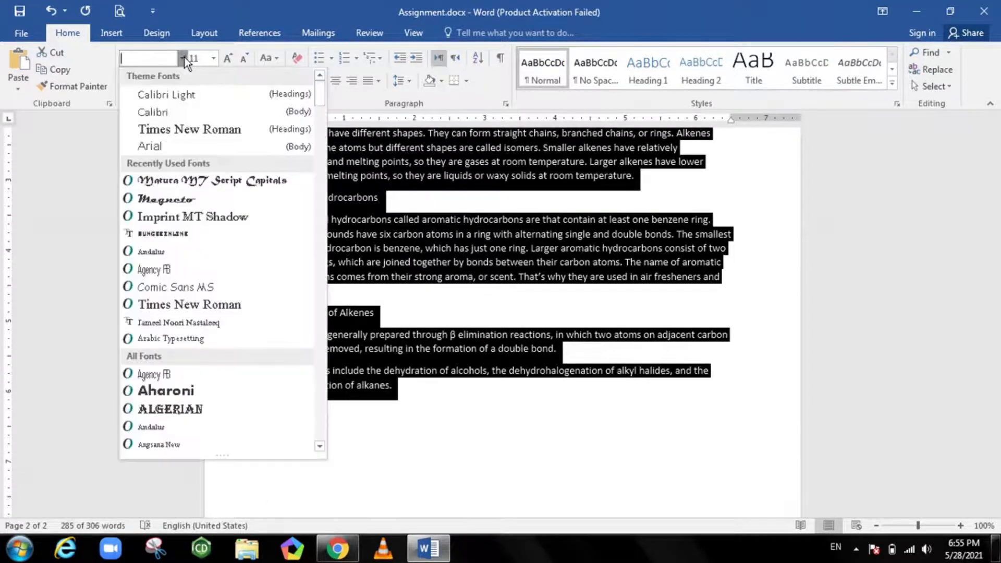
pyautogui.click(179, 130)
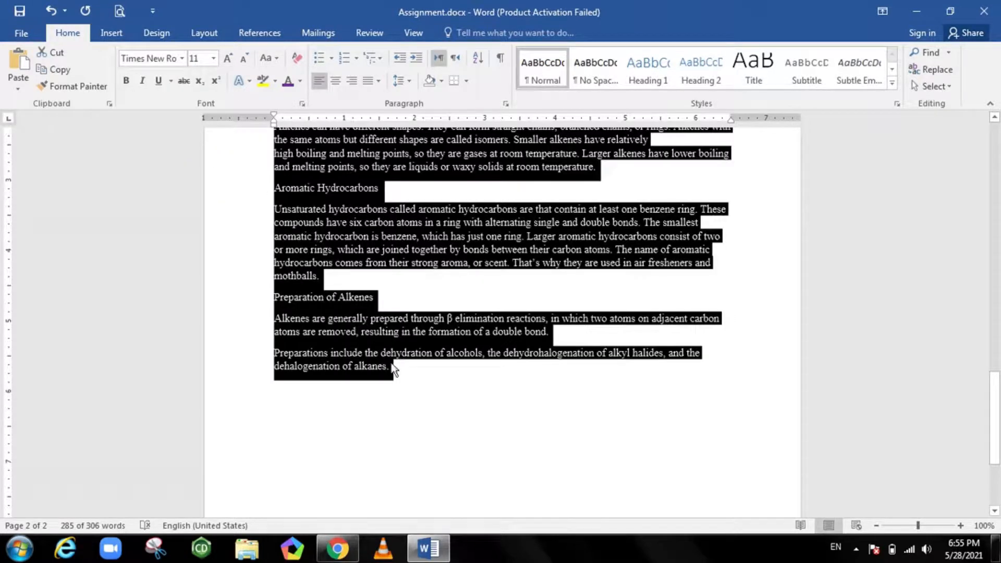
pyautogui.click(214, 58)
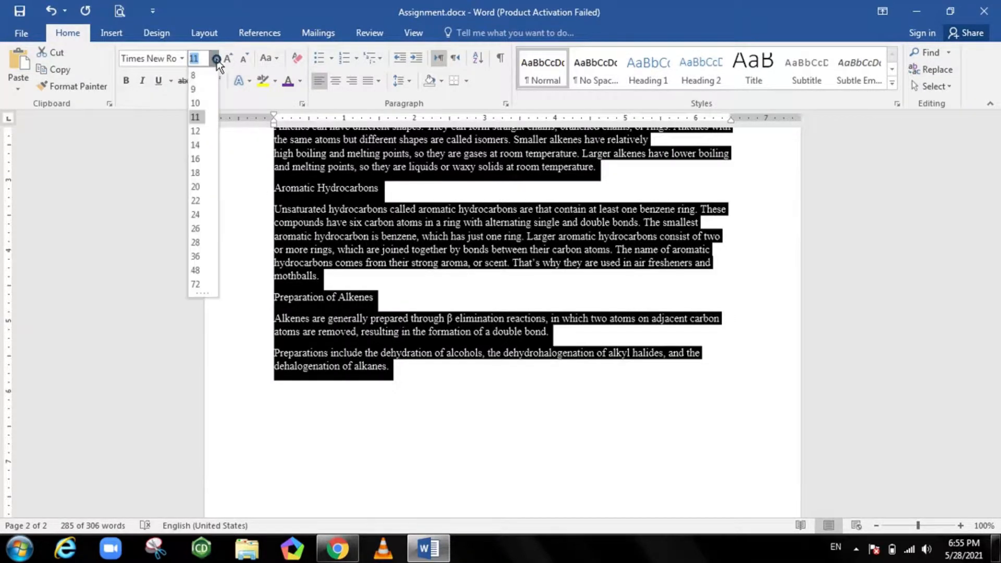
pyautogui.click(195, 131)
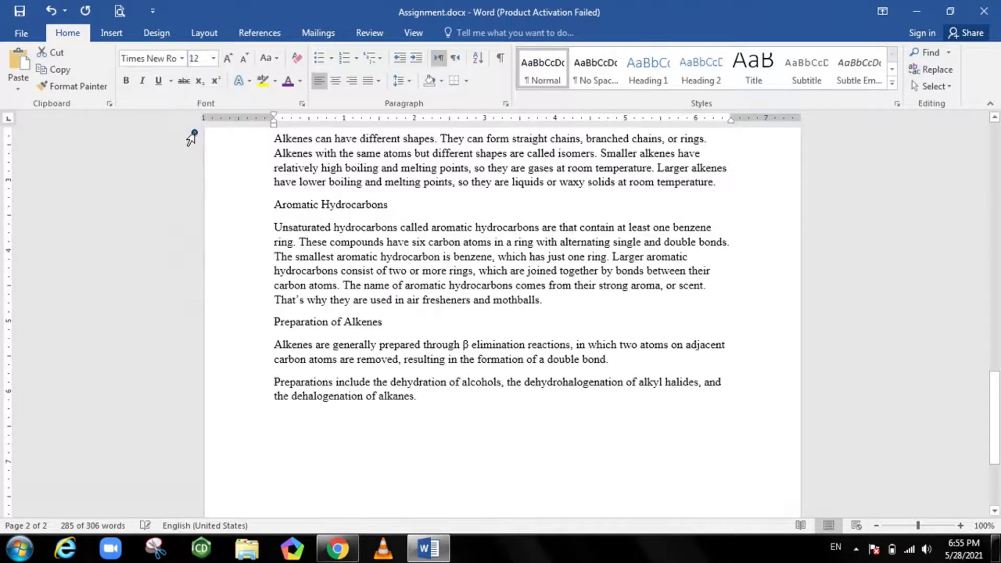
pyautogui.click(442, 402)
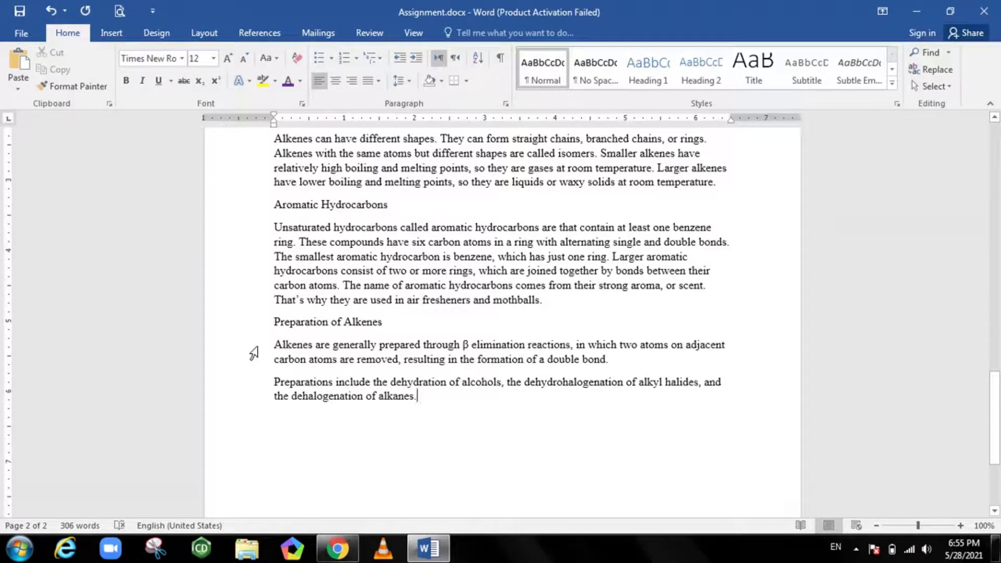
# - Make the heading "Preparation of Alkenes" bold and enlarge it to size 14
pyautogui.click(259, 329)
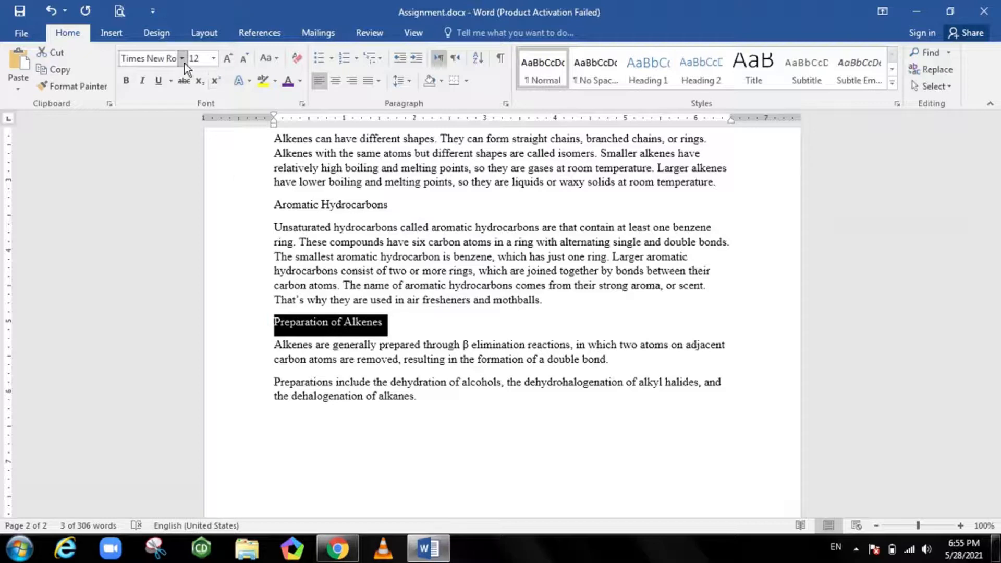
pyautogui.click(127, 82)
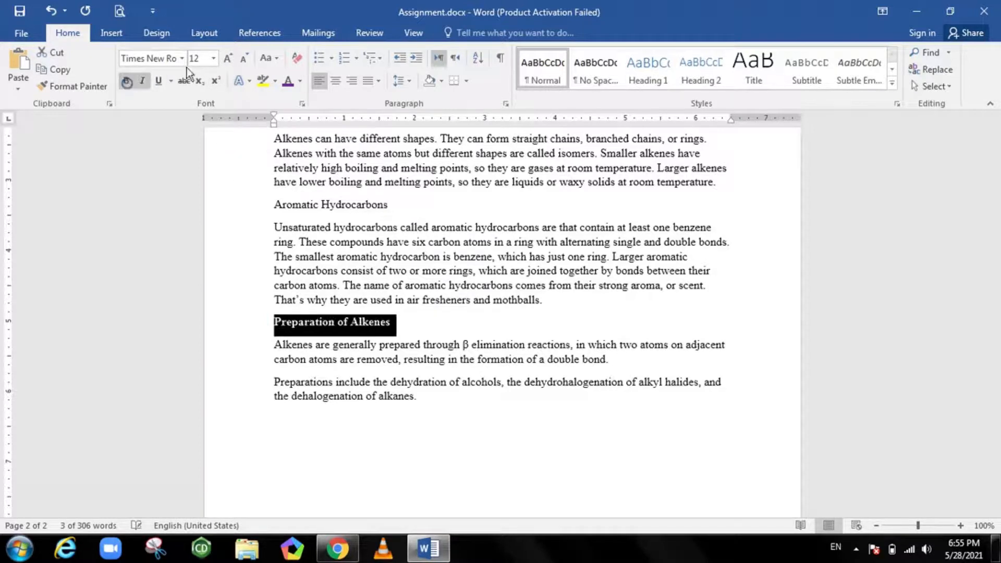
pyautogui.click(228, 59)
# - Enlarge the heading "Aromatic Hydrocarbons" to size 14 and make it bold
pyautogui.click(397, 206)
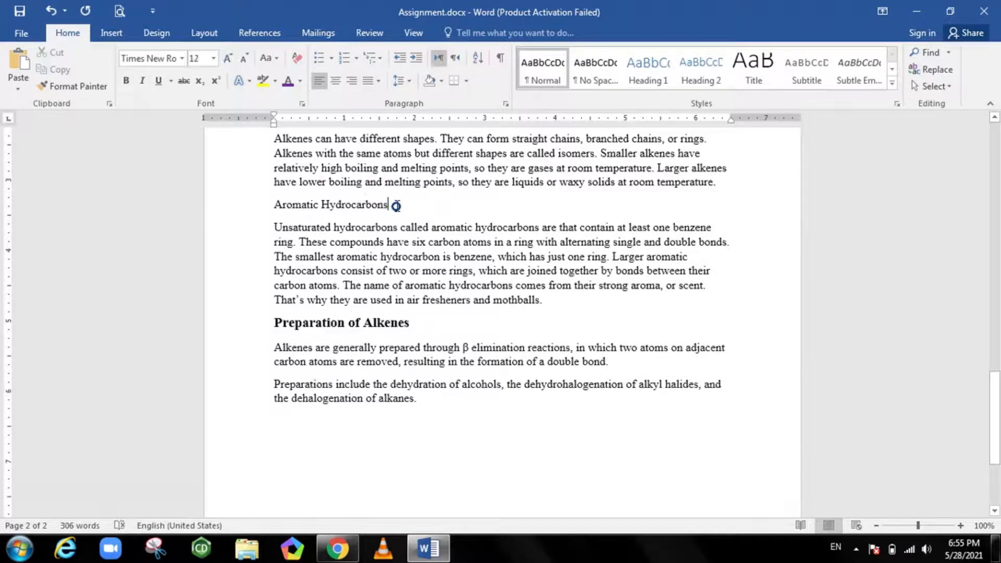
pyautogui.tripleClick(397, 206)
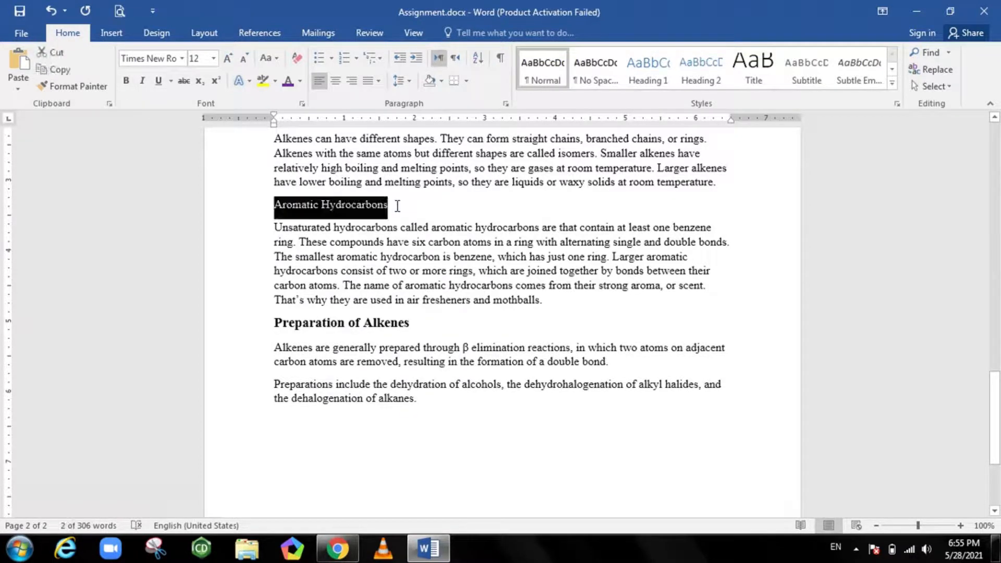
pyautogui.click(229, 61)
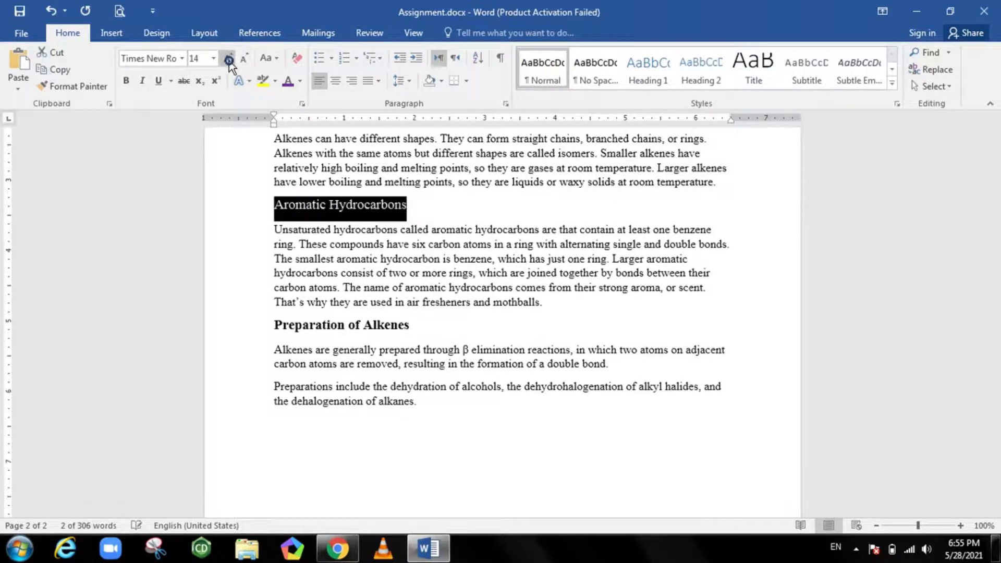
pyautogui.click(128, 82)
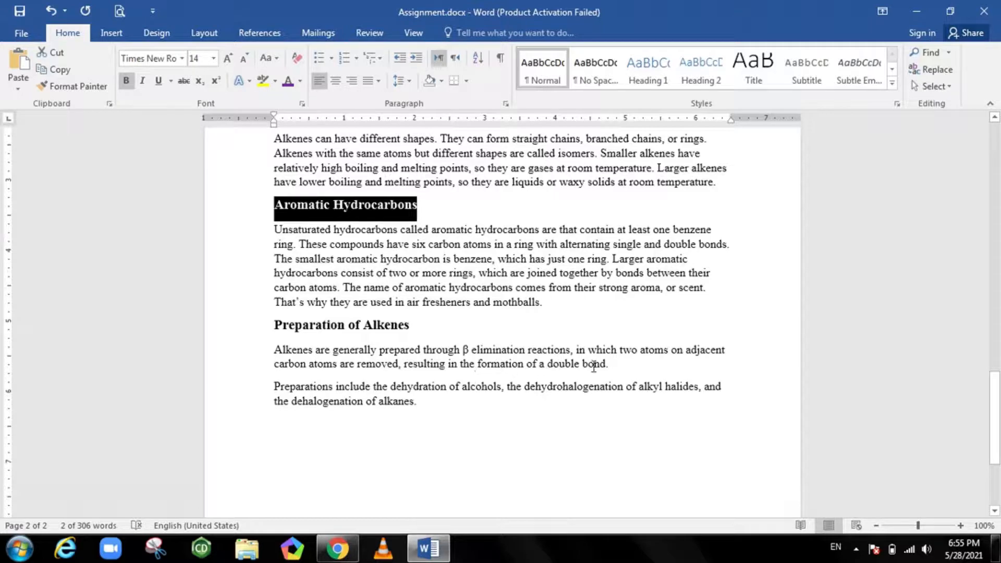
# - Make the heading "Alkenes" bold and enlarge it to size 14
pyautogui.moveTo(996, 418); pyautogui.dragTo(996, 363)
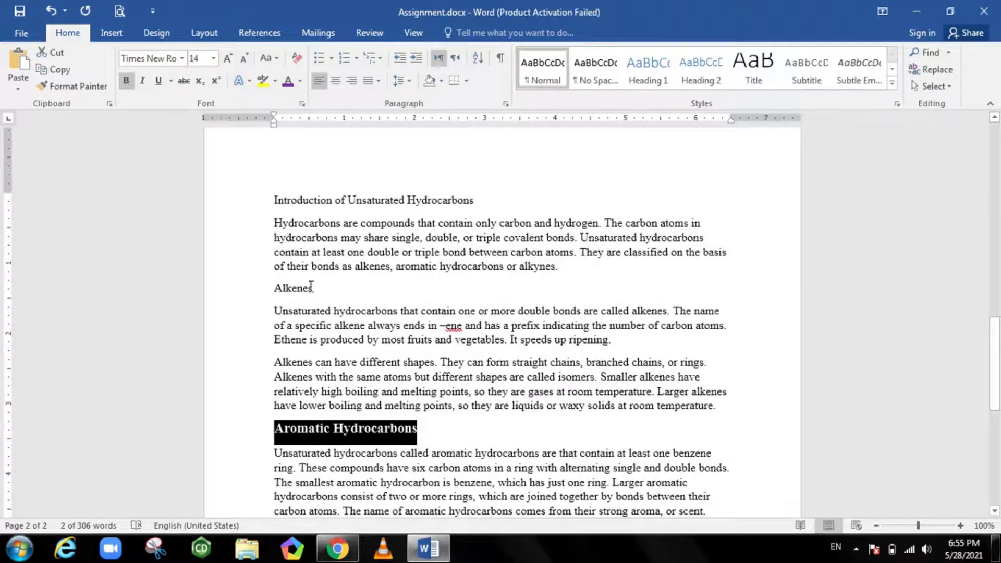
pyautogui.moveTo(276, 284); pyautogui.dragTo(318, 288)
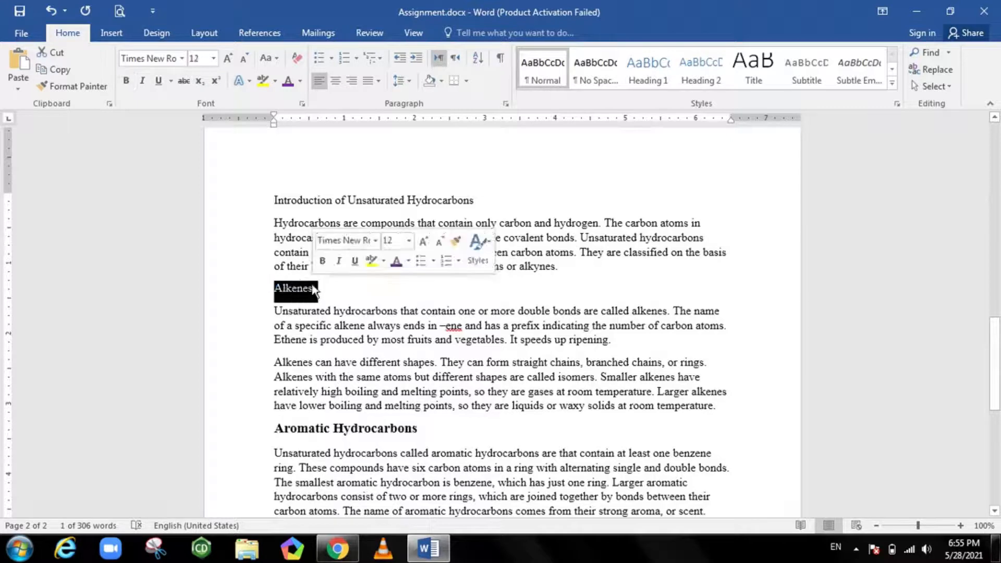
pyautogui.hotkey('ctrl', 'b')
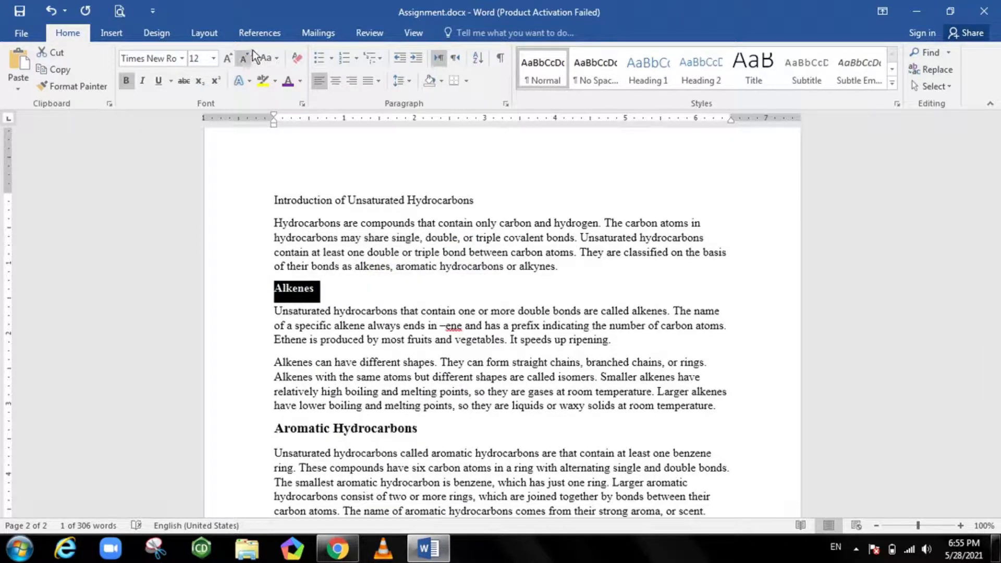
pyautogui.click(230, 60)
# - Enlarge the main heading "Introduction of Unsaturated Hydrocarbons" to size 16 and make it bold
pyautogui.moveTo(270, 196); pyautogui.dragTo(438, 188)
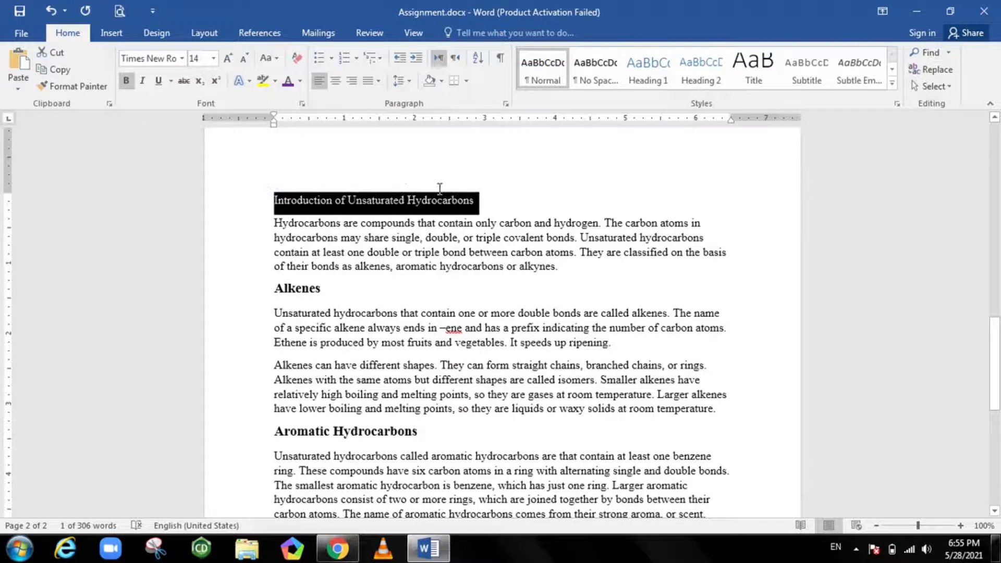
pyautogui.click(231, 58)
pyautogui.click(231, 57)
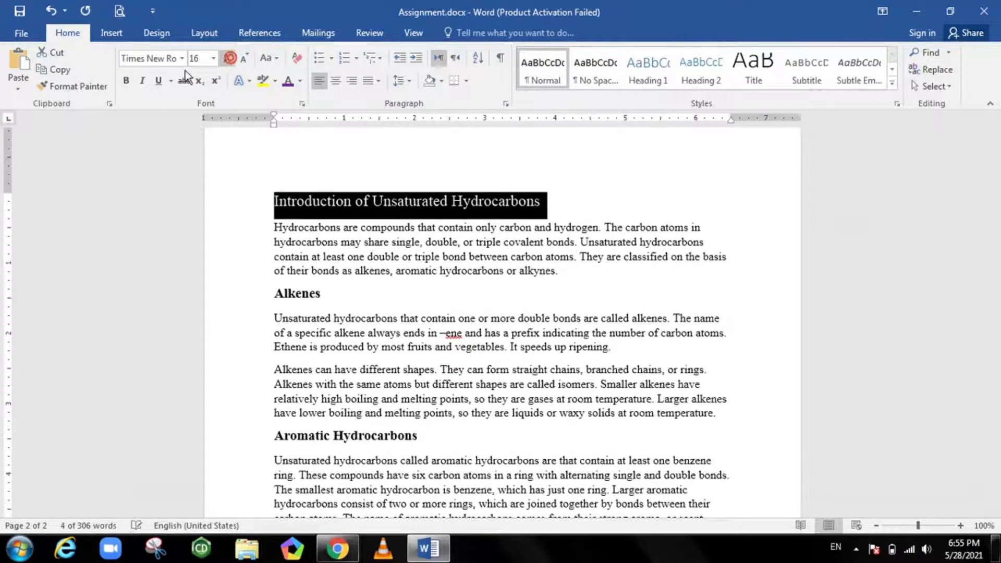
pyautogui.click(126, 84)
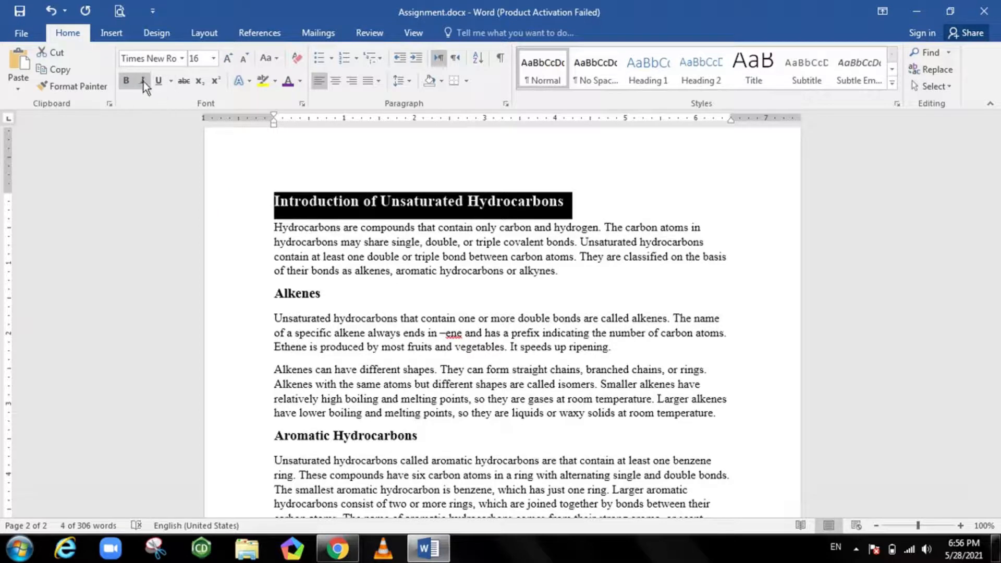
# - Indent the first line of both paragraphs under "Alkenes" and of the paragraph under "Introduction of Unsaturated Hydrocarbons" by half an inch
pyautogui.click(277, 211)
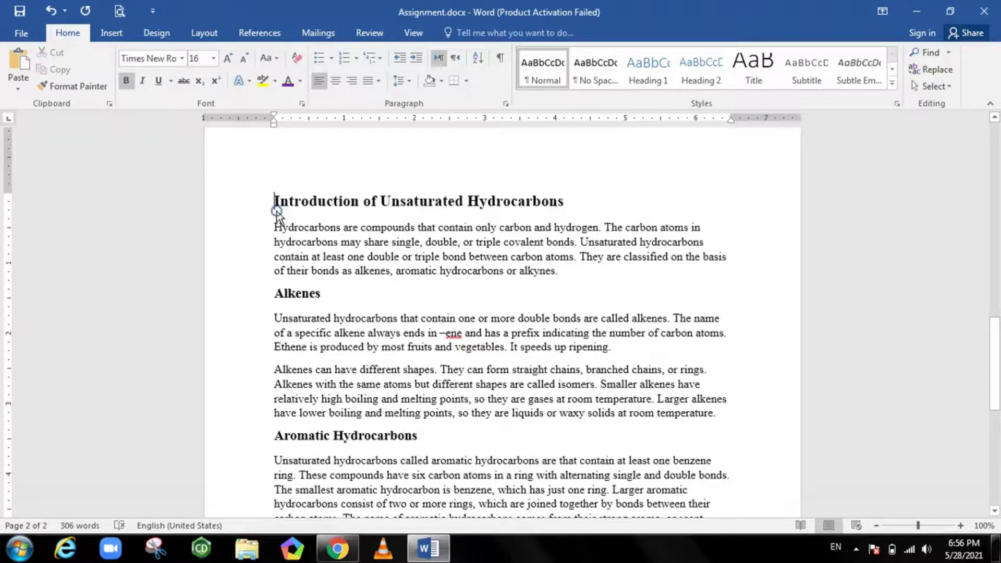
pyautogui.press('Down')
pyautogui.press('Down')
pyautogui.press('Down')
pyautogui.press('Tab')
pyautogui.click(278, 368)
pyautogui.press('Tab')
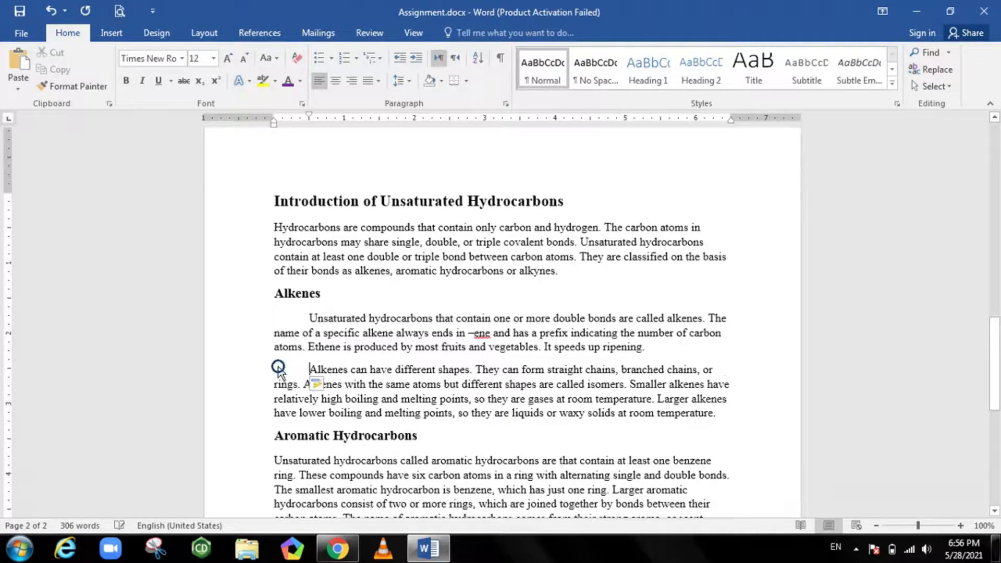
pyautogui.press('Tab')
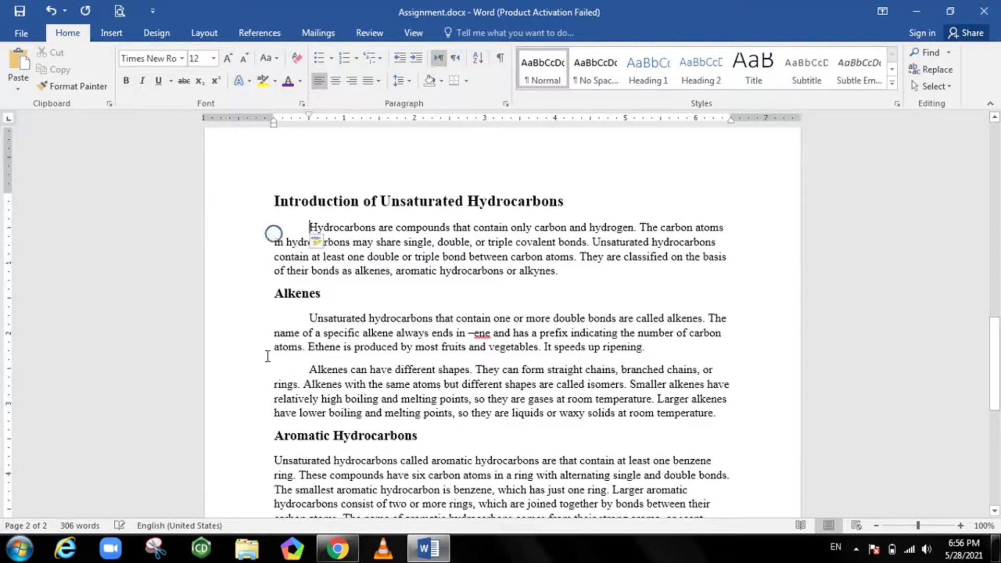
# - Indent the first line of the paragraph under "Aromatic Hydrocarbons" and of both paragraphs under "Preparation of Alkenes" by half an inch
pyautogui.click(278, 460)
pyautogui.press('Tab')
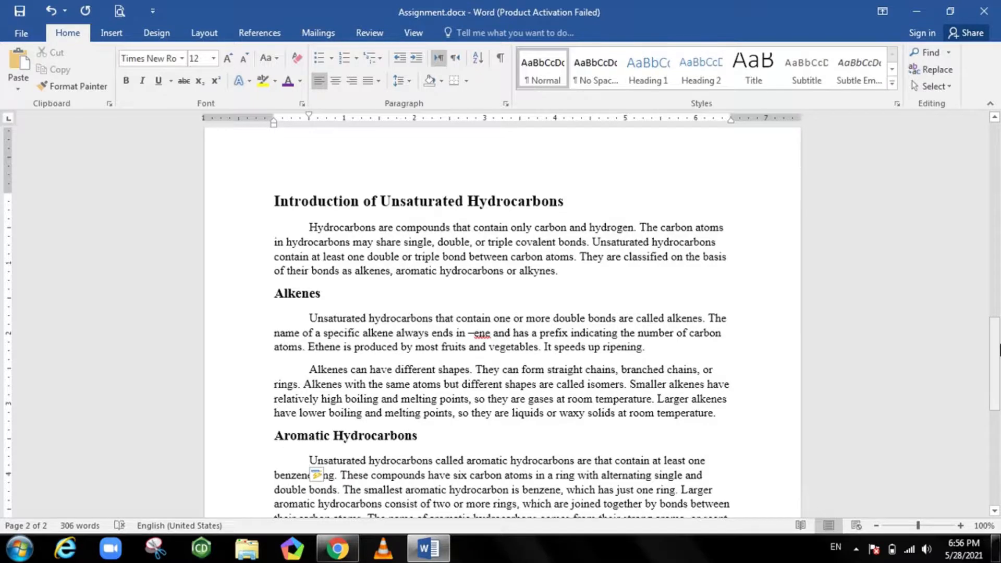
pyautogui.moveTo(995, 320); pyautogui.dragTo(998, 415)
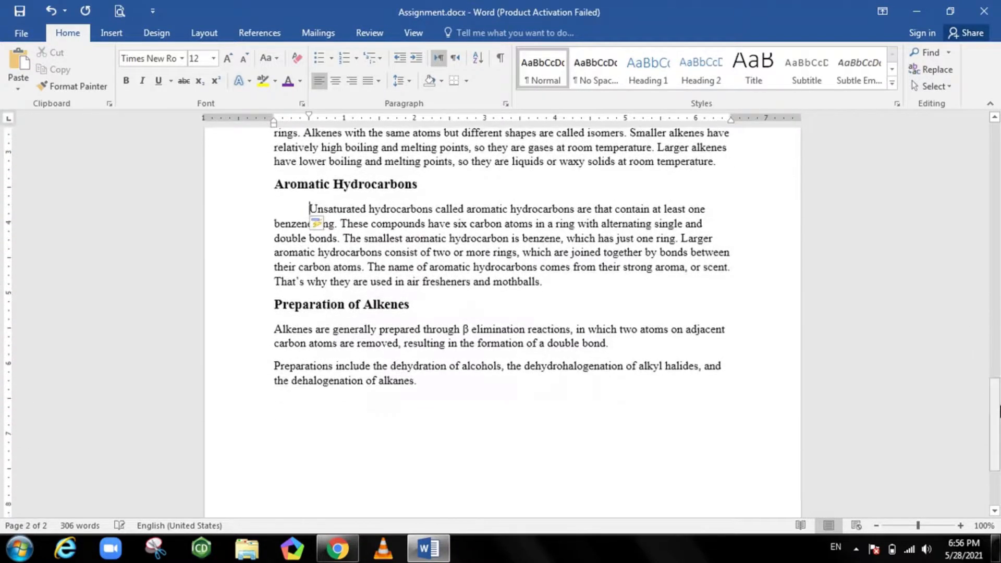
pyautogui.click(276, 329)
pyautogui.press('Tab')
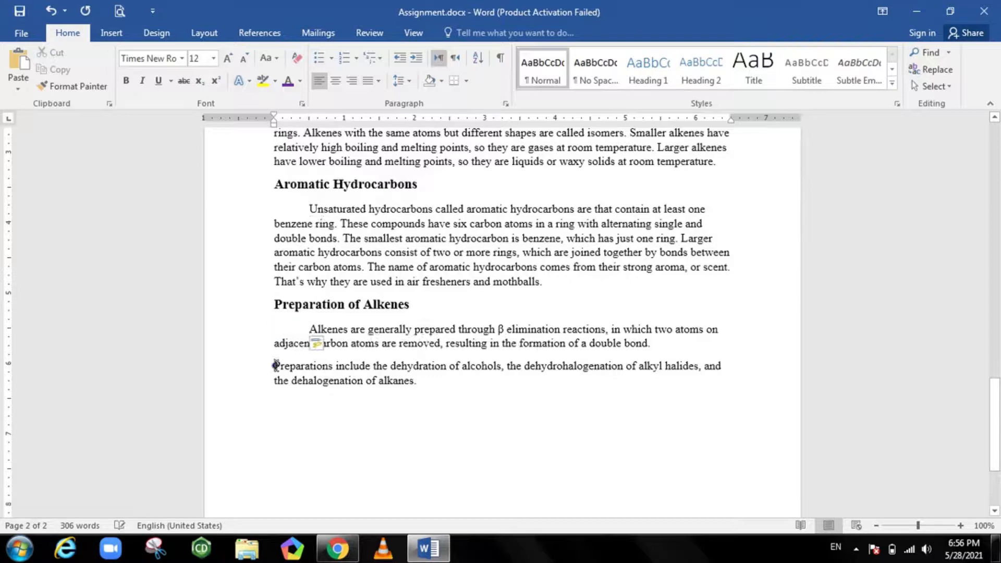
pyautogui.click(277, 365)
pyautogui.press('Tab')
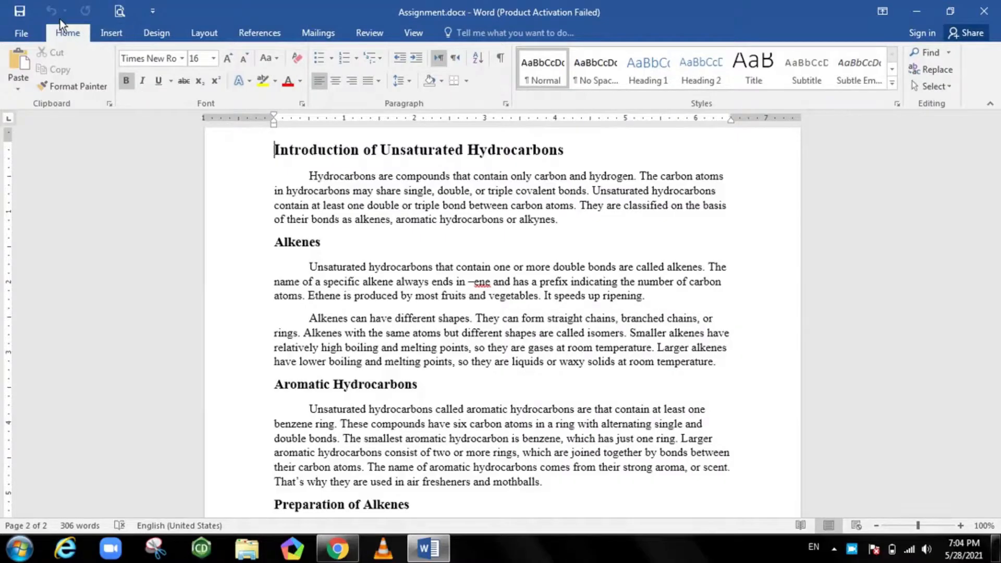
# - Save the document and export it to the Desktop as Assignment.pdf with standard optimization
pyautogui.click(19, 12)
pyautogui.click(23, 33)
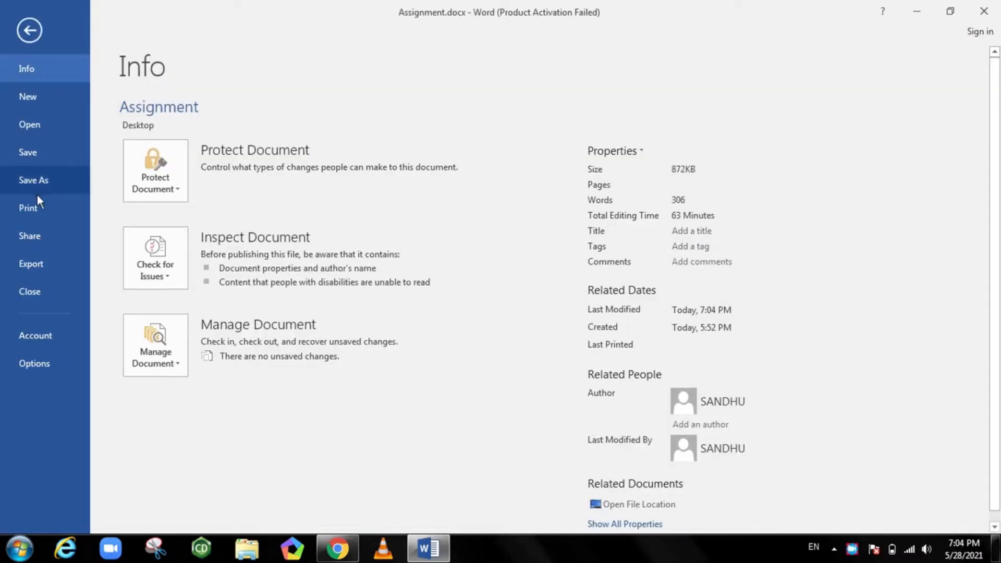
pyautogui.click(37, 274)
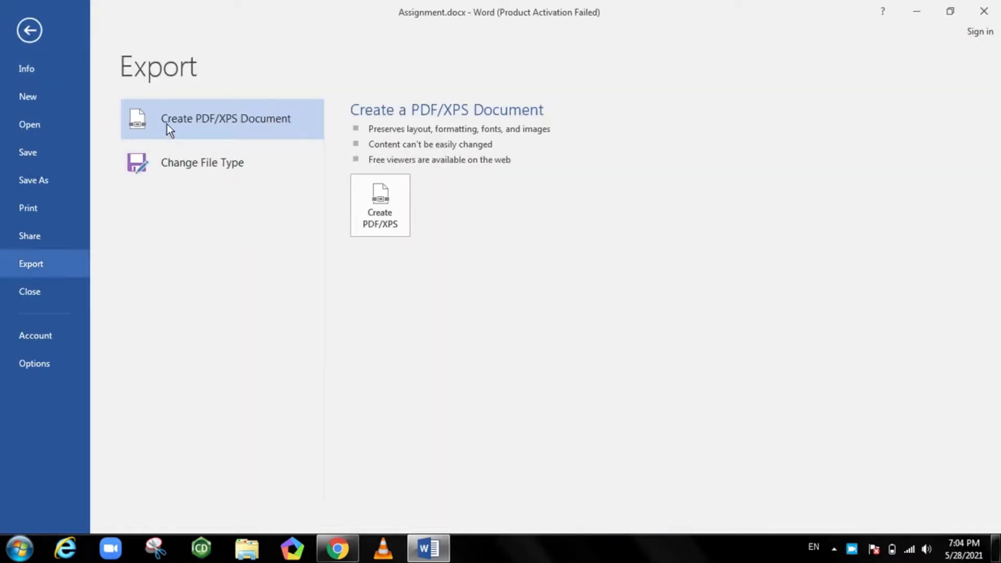
pyautogui.click(380, 205)
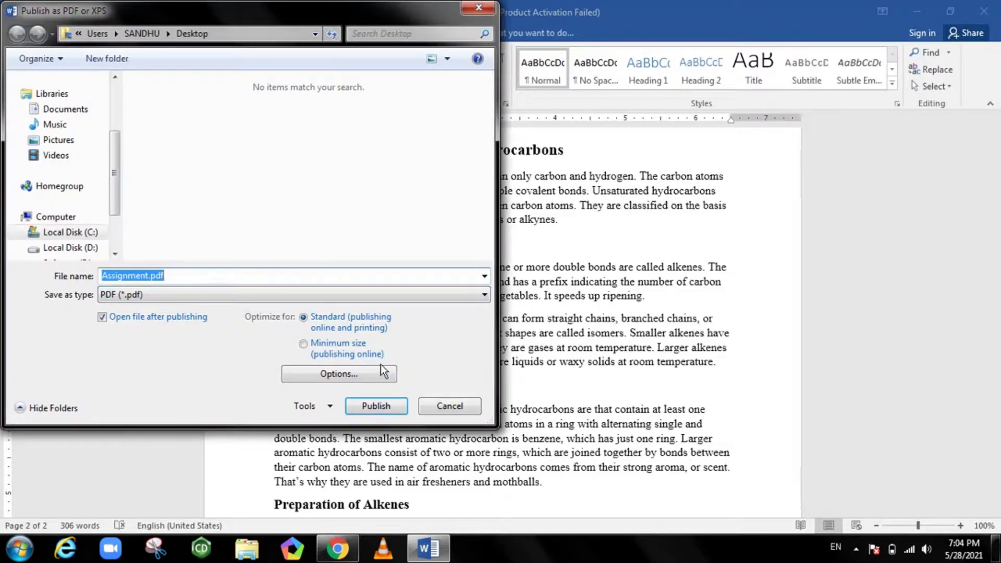
pyautogui.click(387, 405)
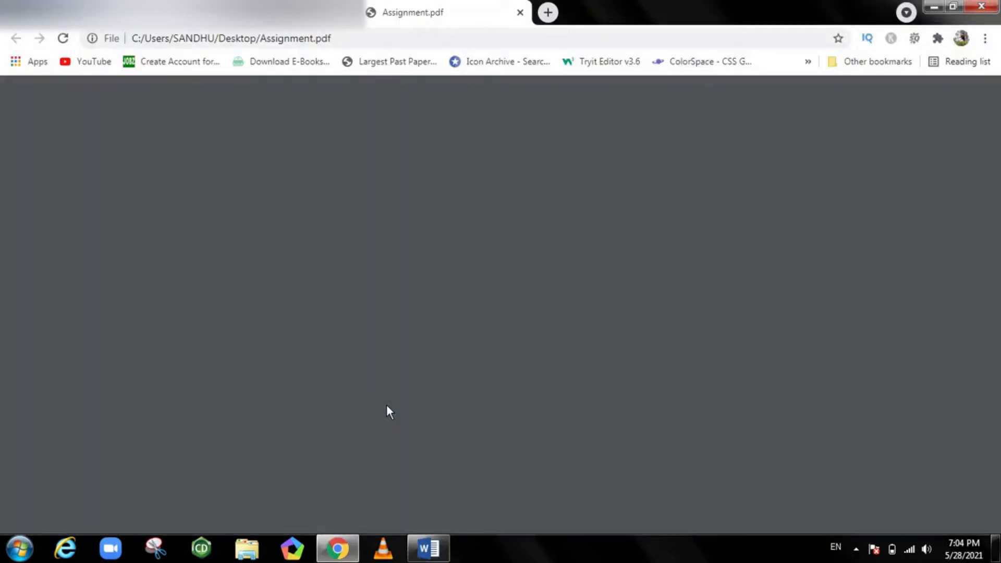